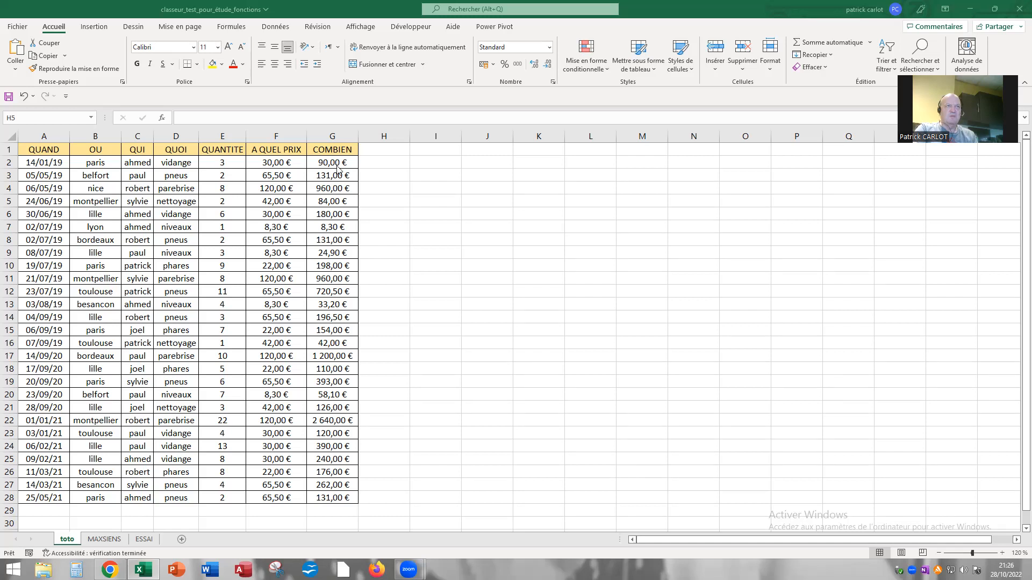
Inspect the COMBIEN amounts in G2:G28 and highlight all cells containing formulas on the sheet
{"action": "left_click", "coordinate": [332, 160]}
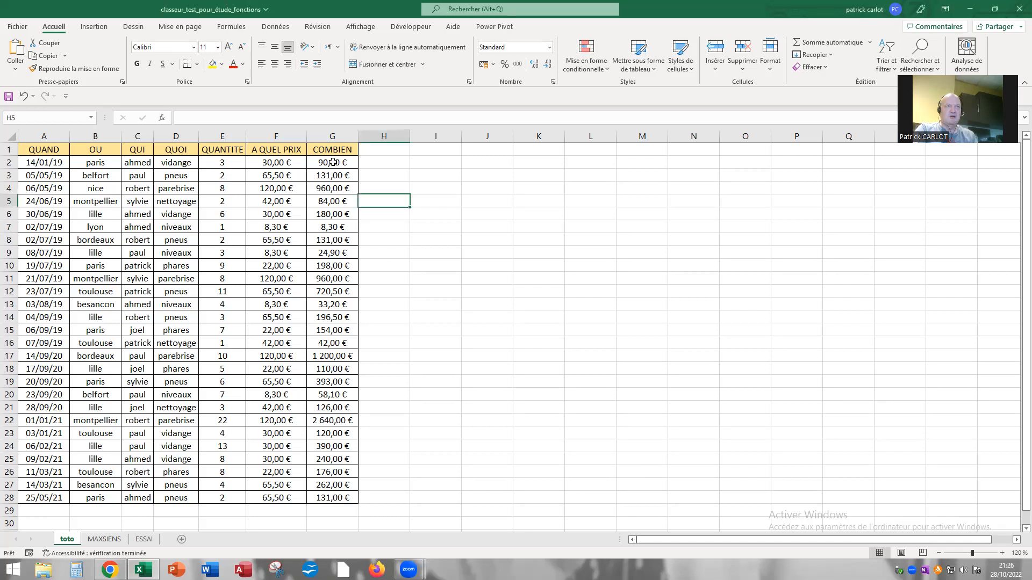
{"action": "left_click_drag", "start_coordinate": [334, 163], "coordinate": [323, 498]}
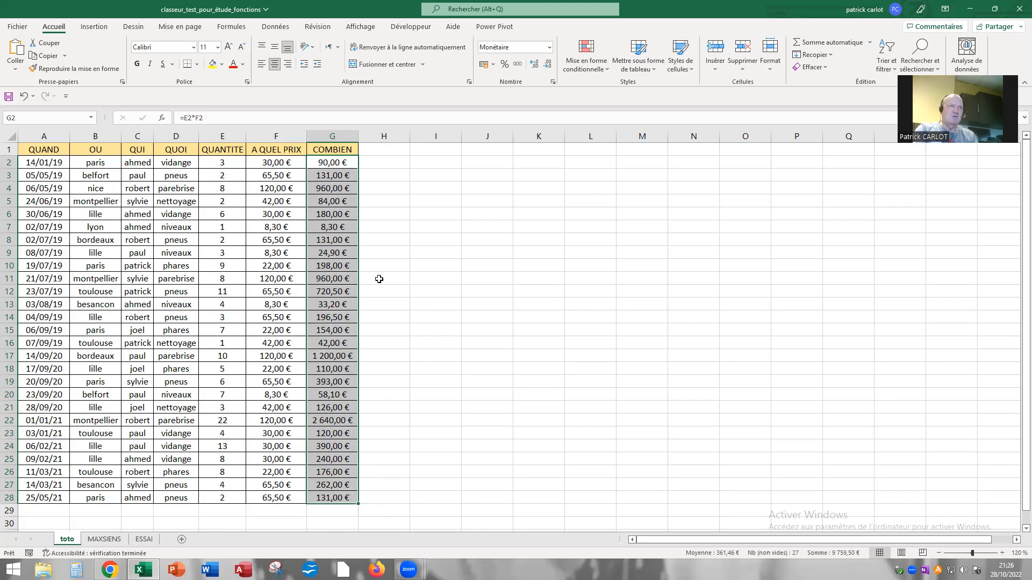
{"action": "left_click", "coordinate": [233, 247]}
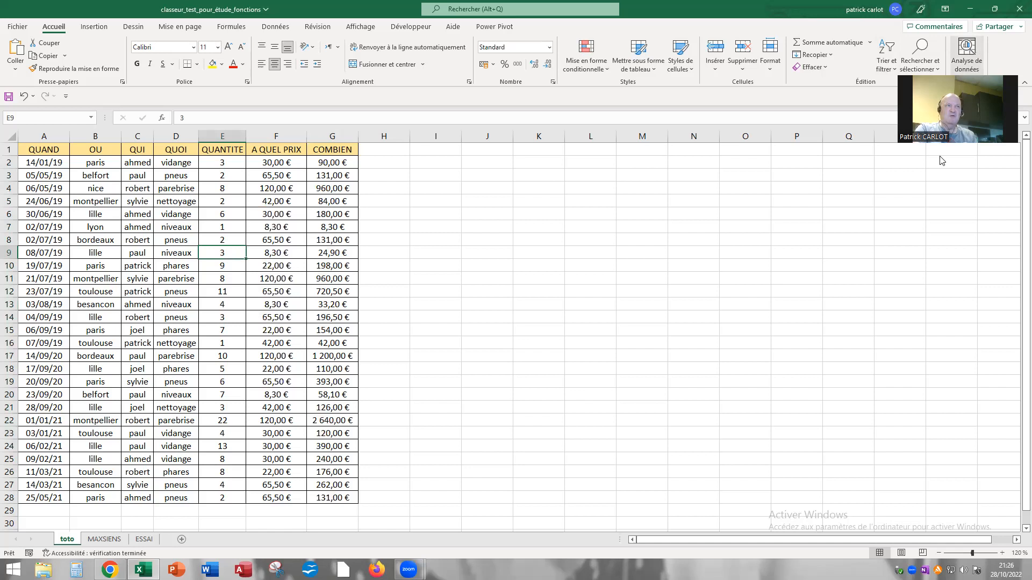
{"action": "left_click", "coordinate": [931, 68]}
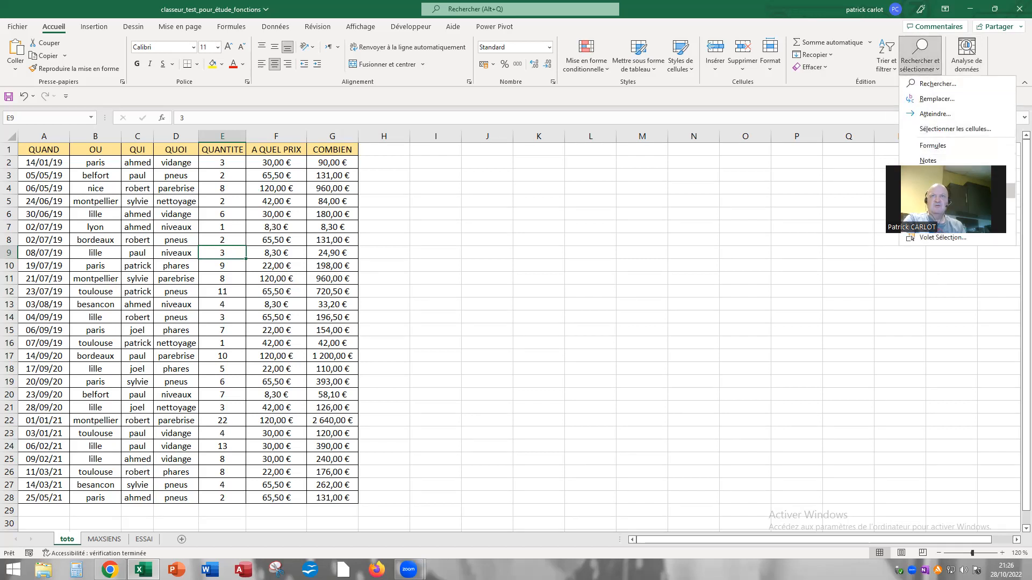
{"action": "left_click", "coordinate": [927, 146]}
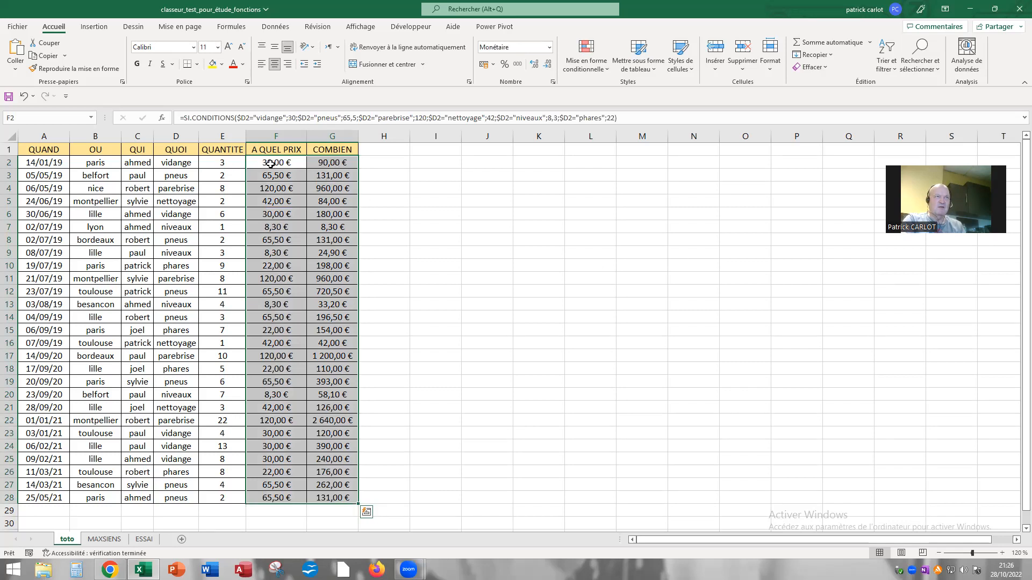
Copy the COMBIEN amounts in G2:G28 and paste them as values only starting at cell I2
{"action": "left_click", "coordinate": [330, 161]}
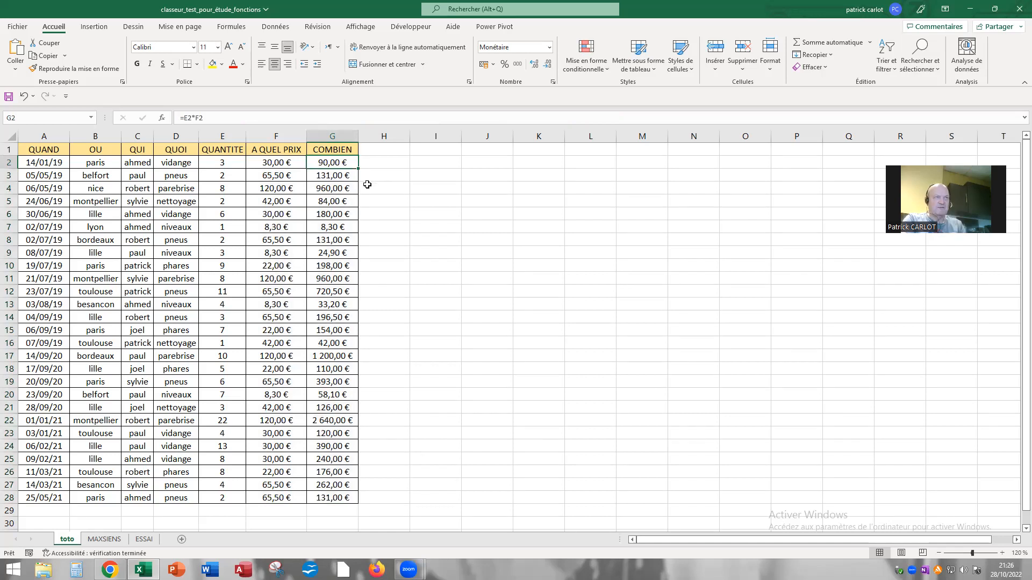
{"action": "left_click_drag", "start_coordinate": [331, 220], "coordinate": [331, 497]}
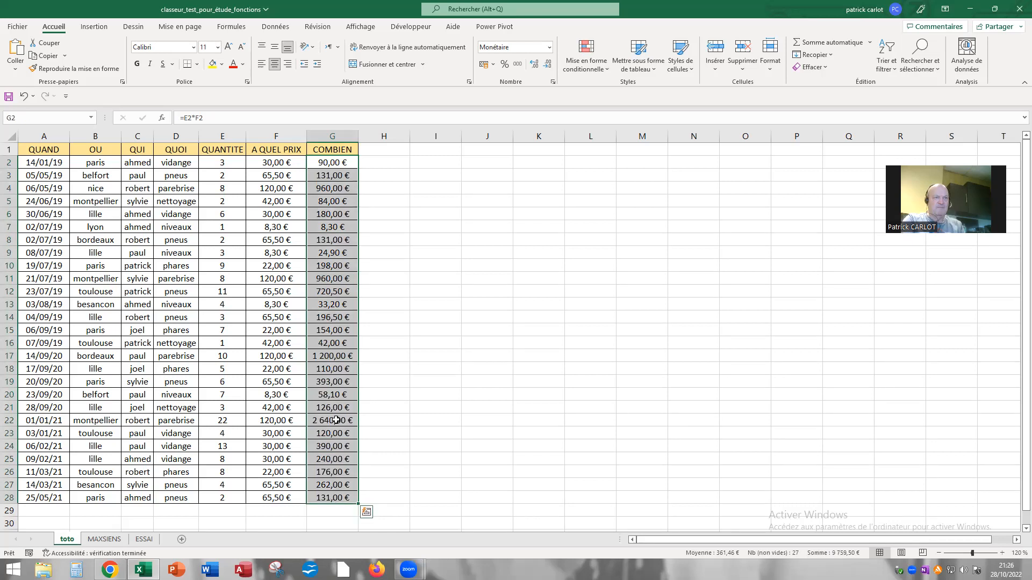
{"action": "right_click", "coordinate": [335, 252]}
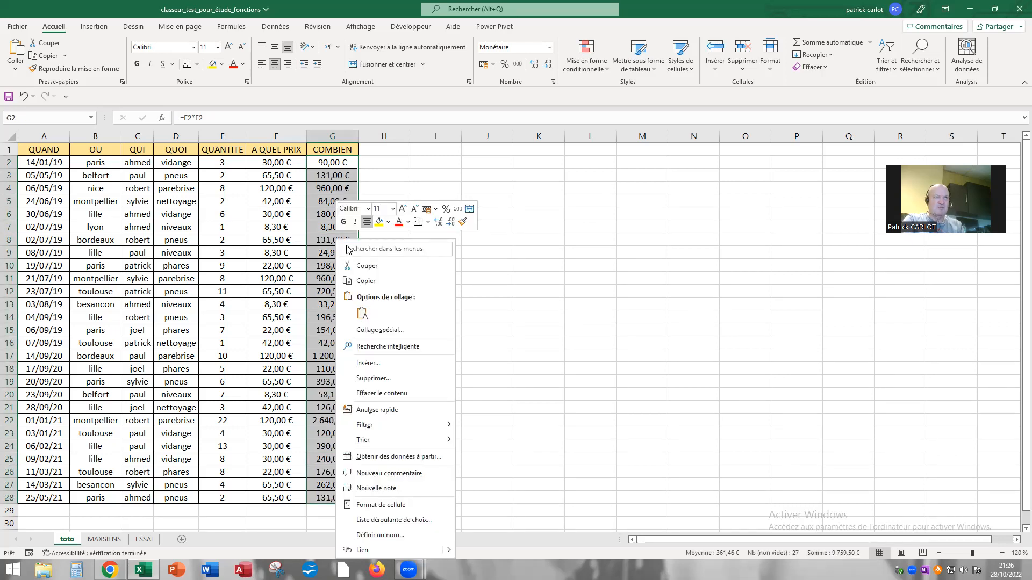
{"action": "left_click", "coordinate": [360, 281]}
{"action": "left_click", "coordinate": [429, 161]}
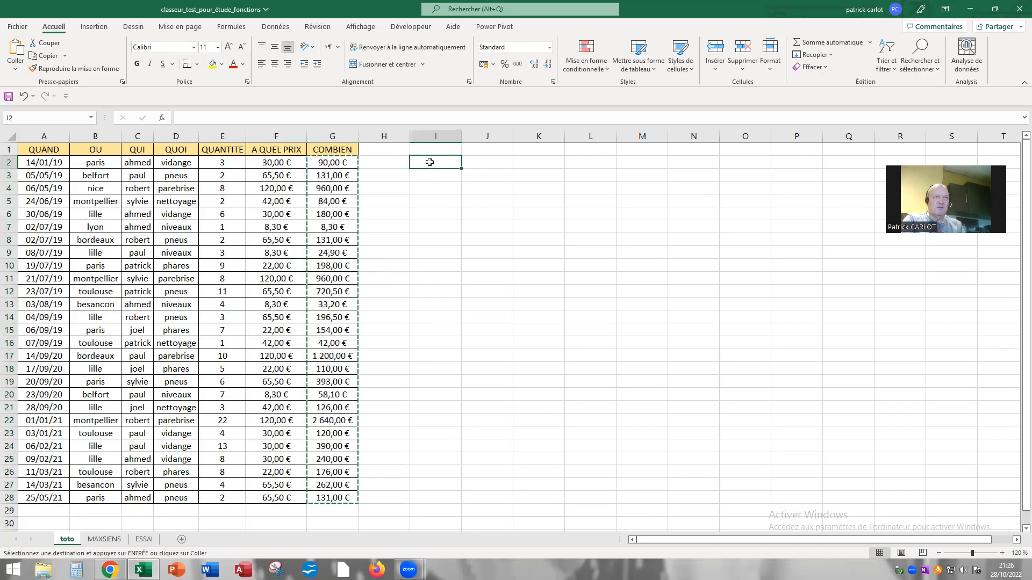
{"action": "right_click", "coordinate": [430, 163]}
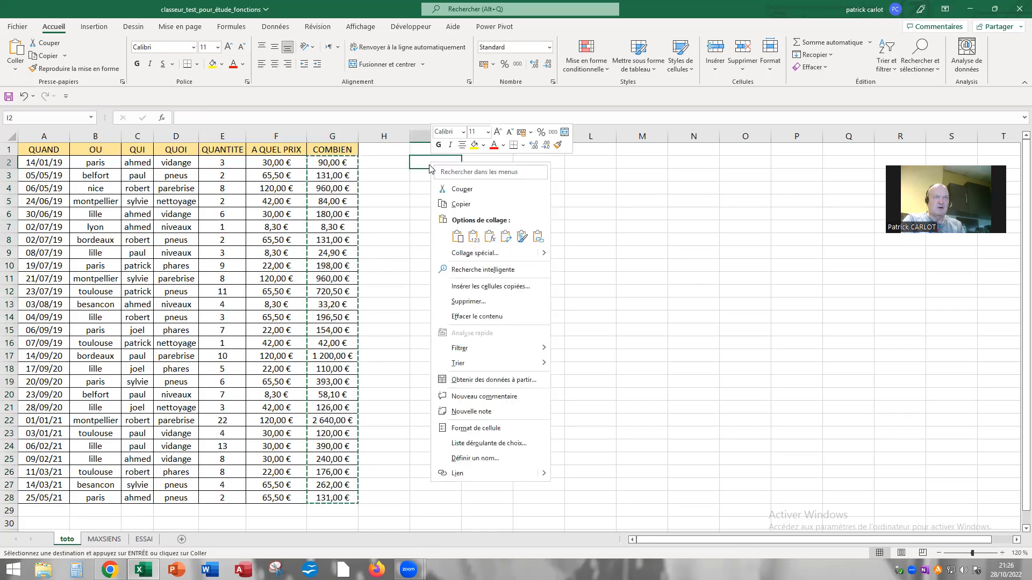
{"action": "left_click", "coordinate": [473, 237]}
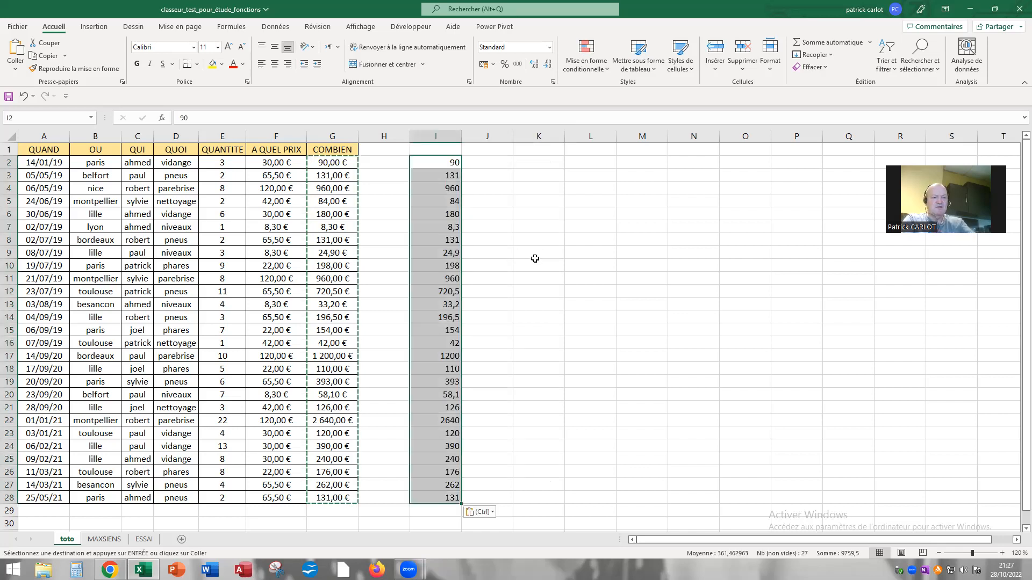
{"action": "key", "text": "Escape"}
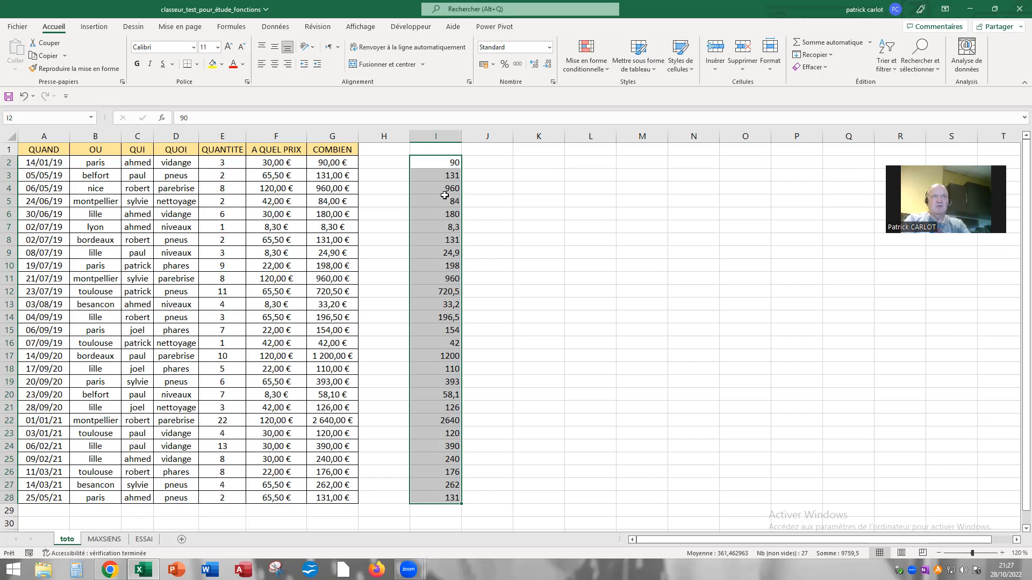
Format the pasted values in I2:I28 as Monétaire with the symbol $ Anglais (États-Unis)
{"action": "left_click", "coordinate": [549, 47]}
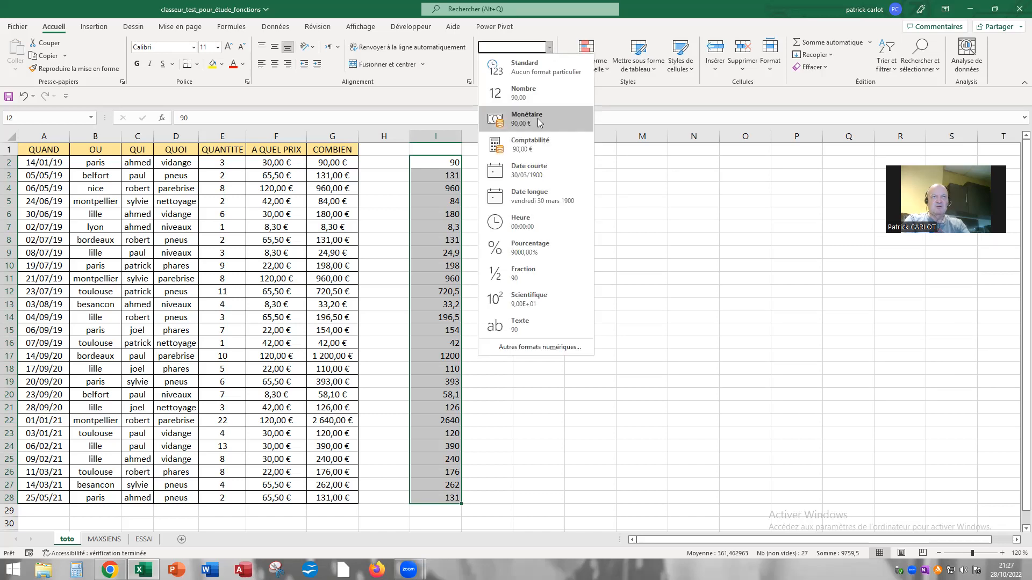
{"action": "left_click", "coordinate": [428, 247]}
{"action": "right_click", "coordinate": [428, 247]}
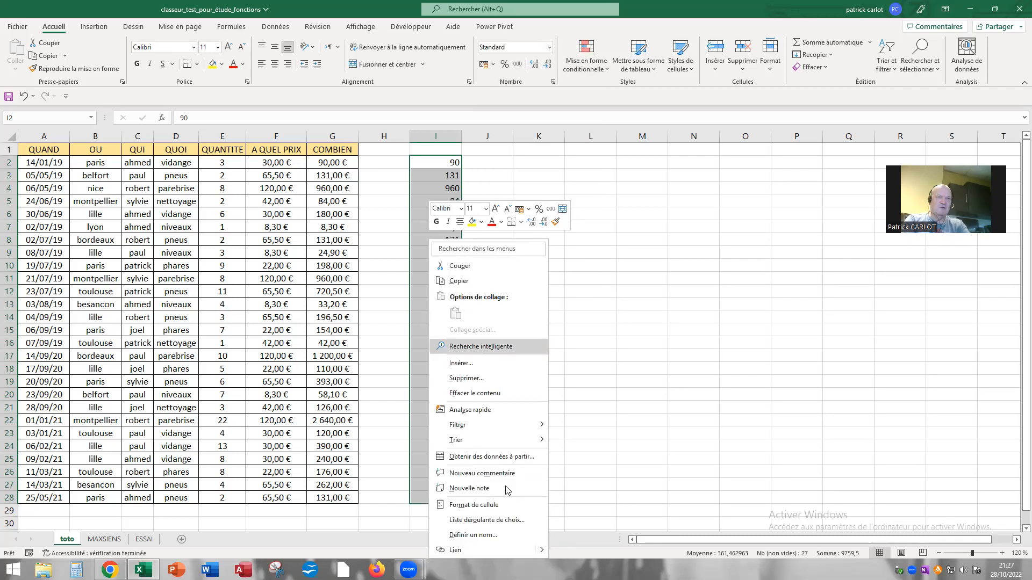
{"action": "left_click", "coordinate": [492, 508]}
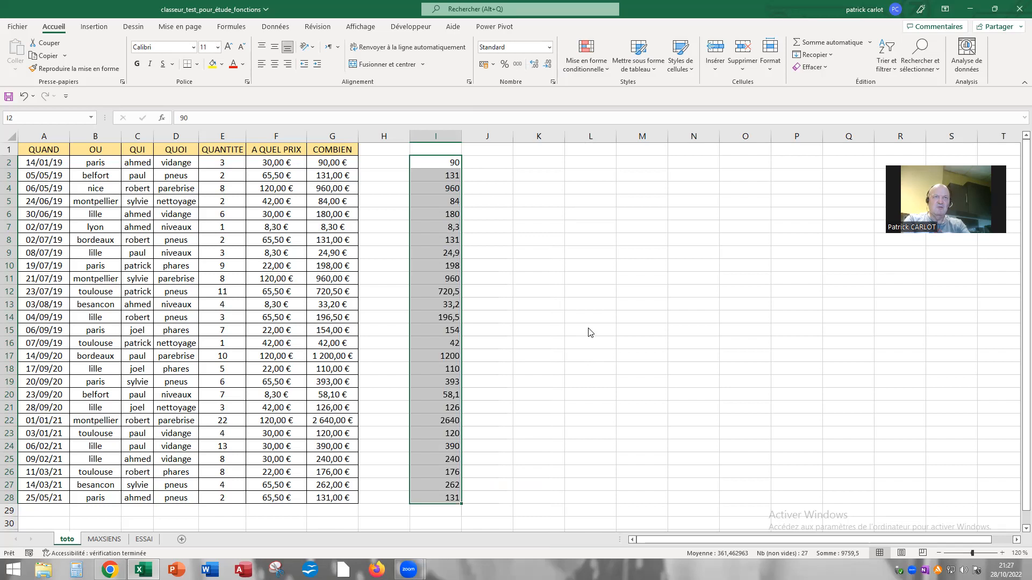
{"action": "left_click_drag", "start_coordinate": [522, 304], "coordinate": [692, 186]}
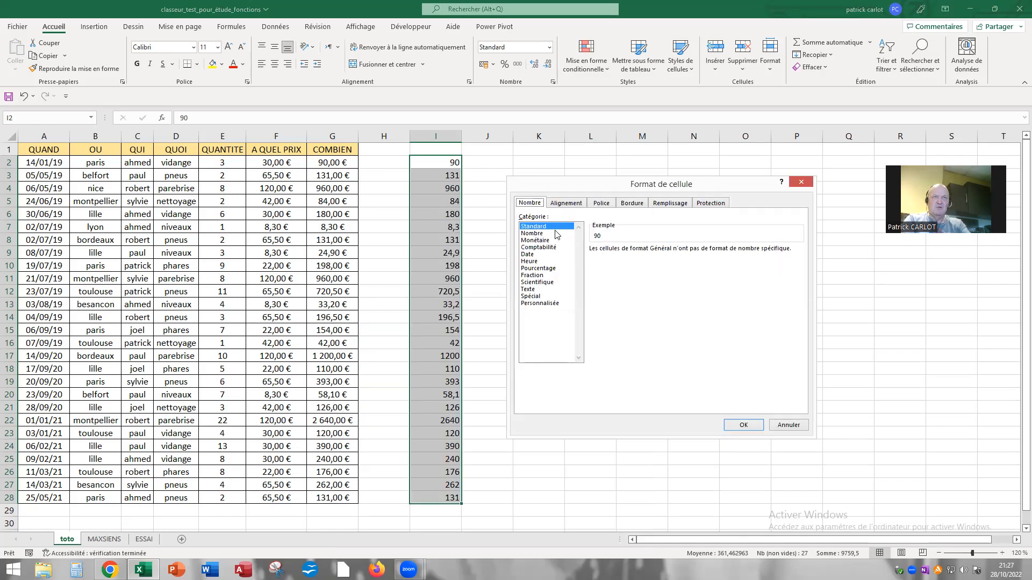
{"action": "left_click", "coordinate": [534, 240]}
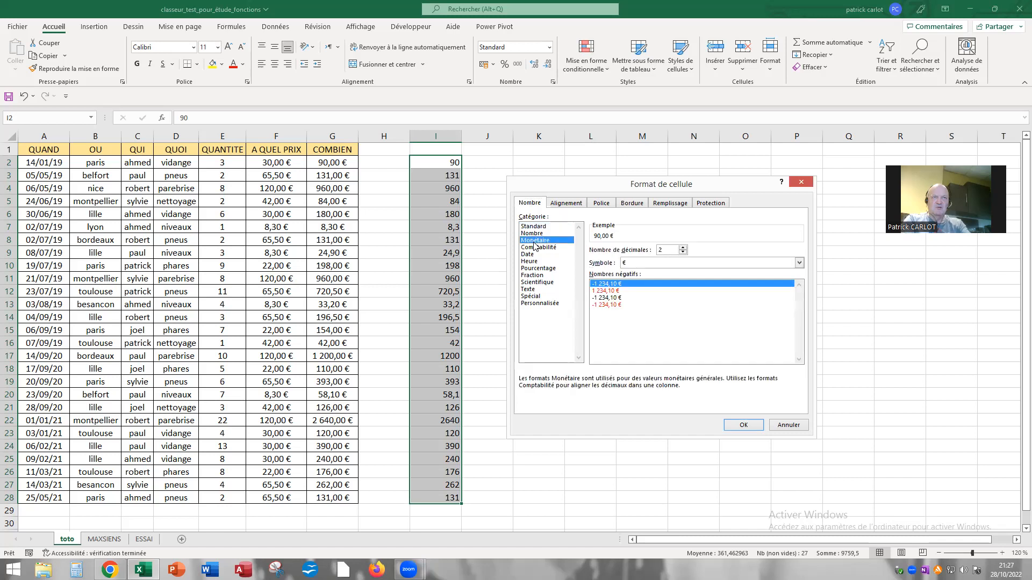
{"action": "left_click", "coordinate": [799, 263]}
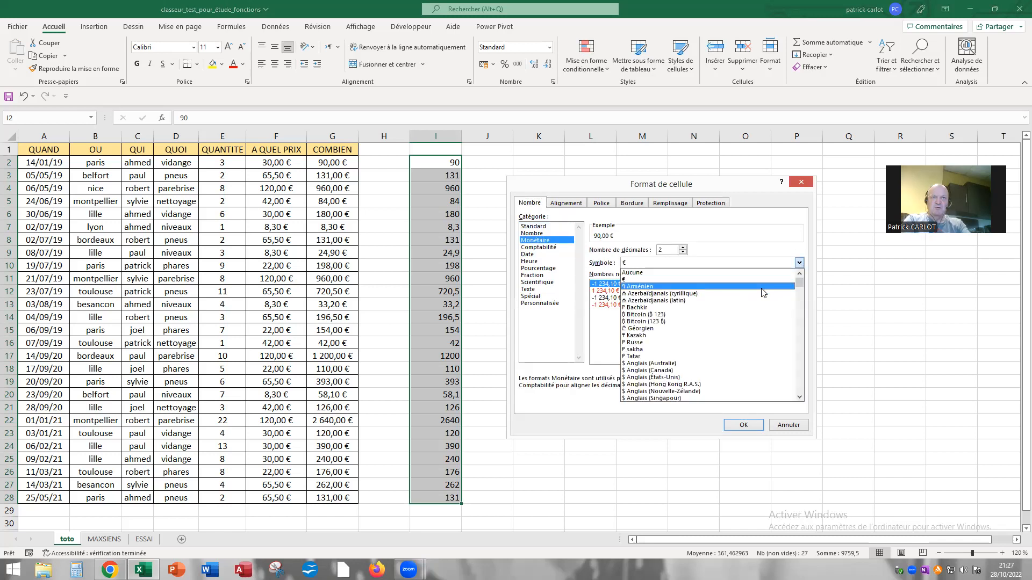
{"action": "left_click_drag", "start_coordinate": [799, 281], "coordinate": [799, 283]}
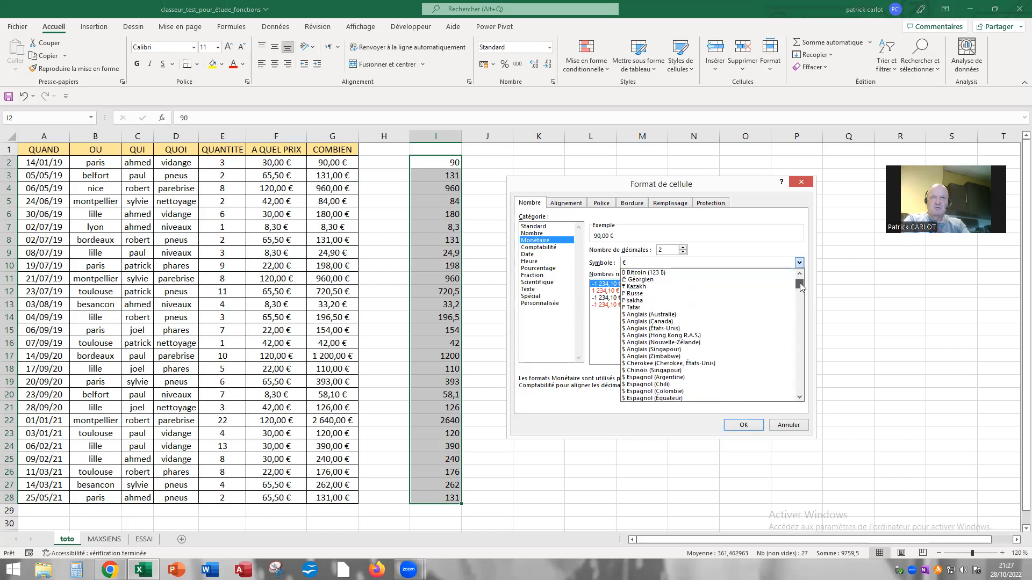
{"action": "left_click", "coordinate": [674, 329]}
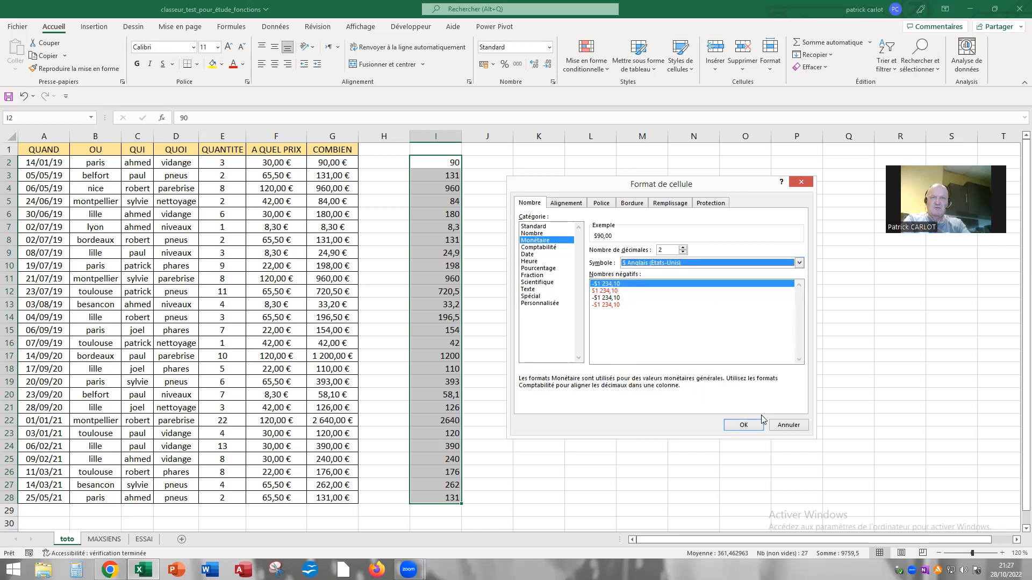
{"action": "left_click", "coordinate": [743, 425]}
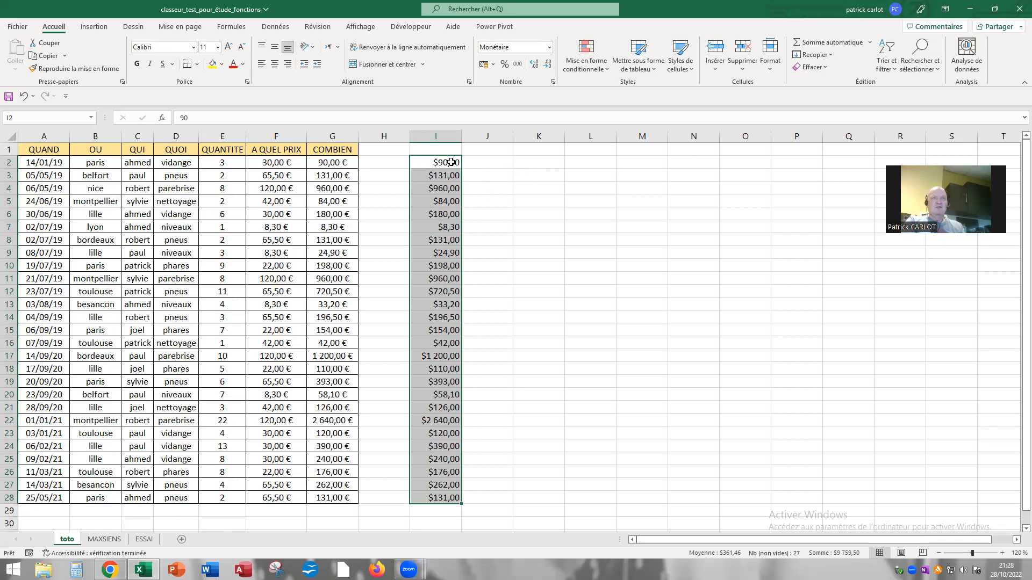
Enter the headings "format" in cell I1 and "converti" in cell J1
{"action": "left_click", "coordinate": [440, 150]}
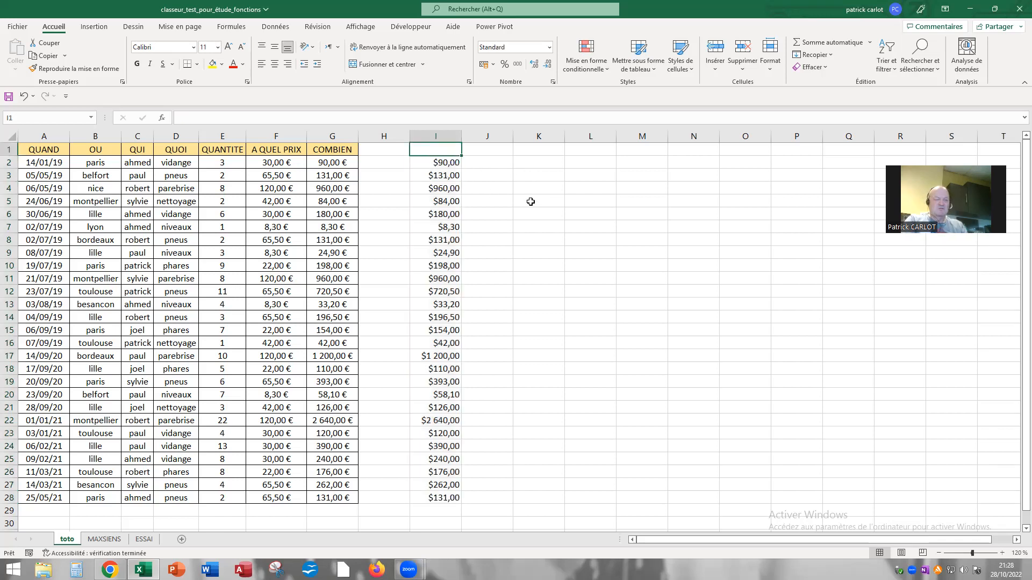
{"action": "type", "text": "format"}
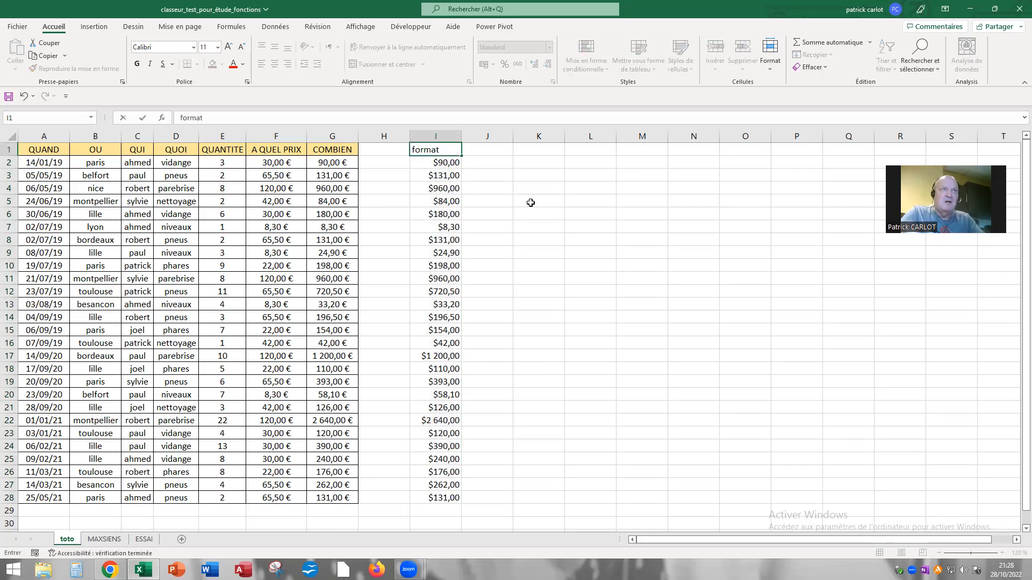
{"action": "key", "text": "Tab"}
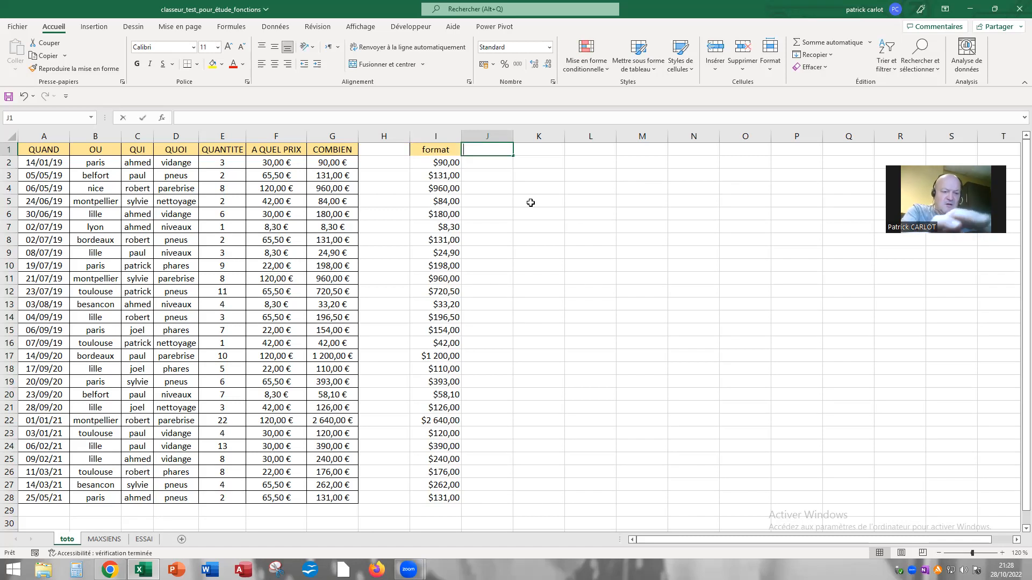
{"action": "type", "text": "converti"}
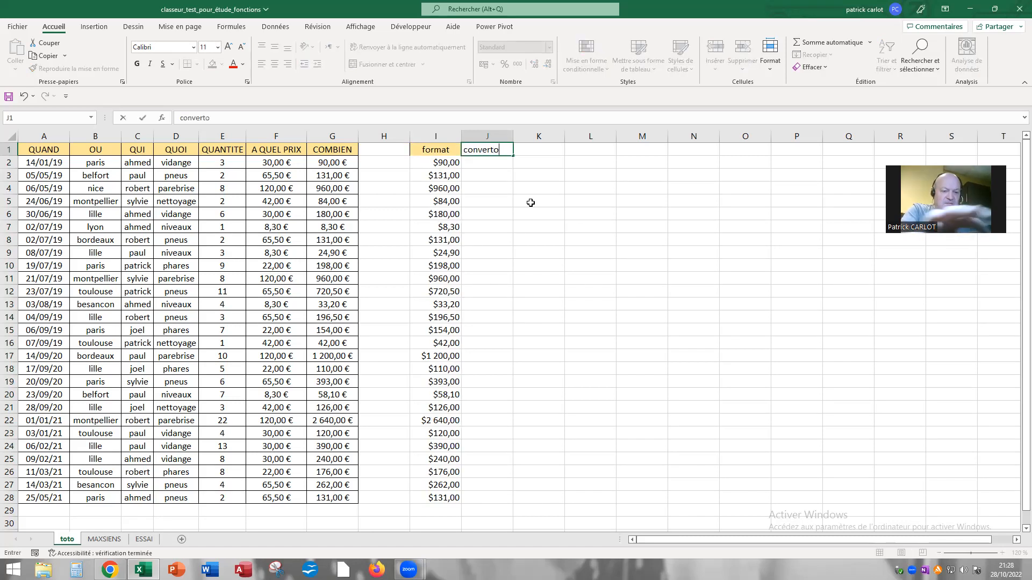
{"action": "key", "text": "Return"}
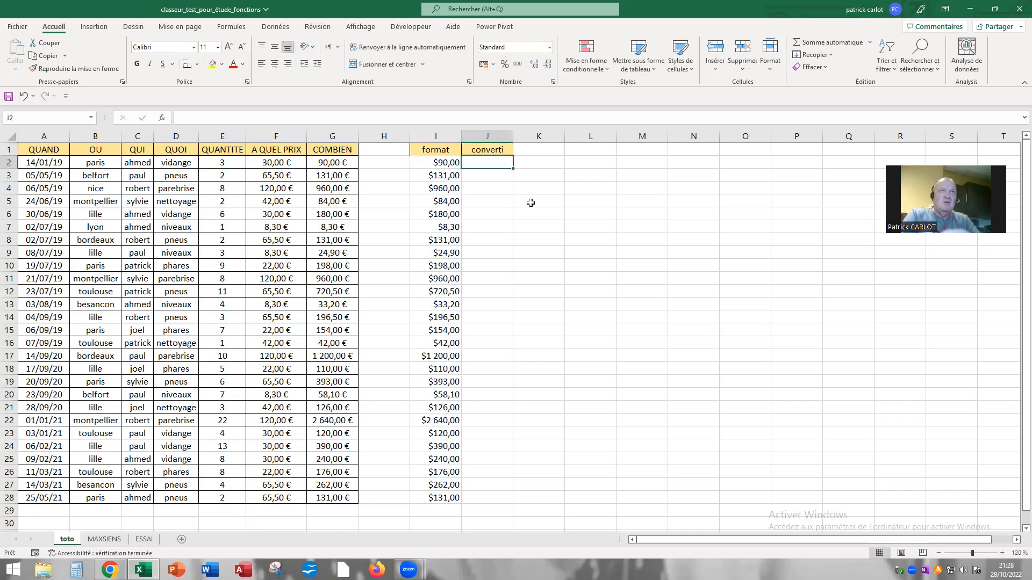
Extend the heading in J1 to "converti de colonne G EN DOLLARS us" and autofit the width of column J
{"action": "left_click", "coordinate": [499, 152]}
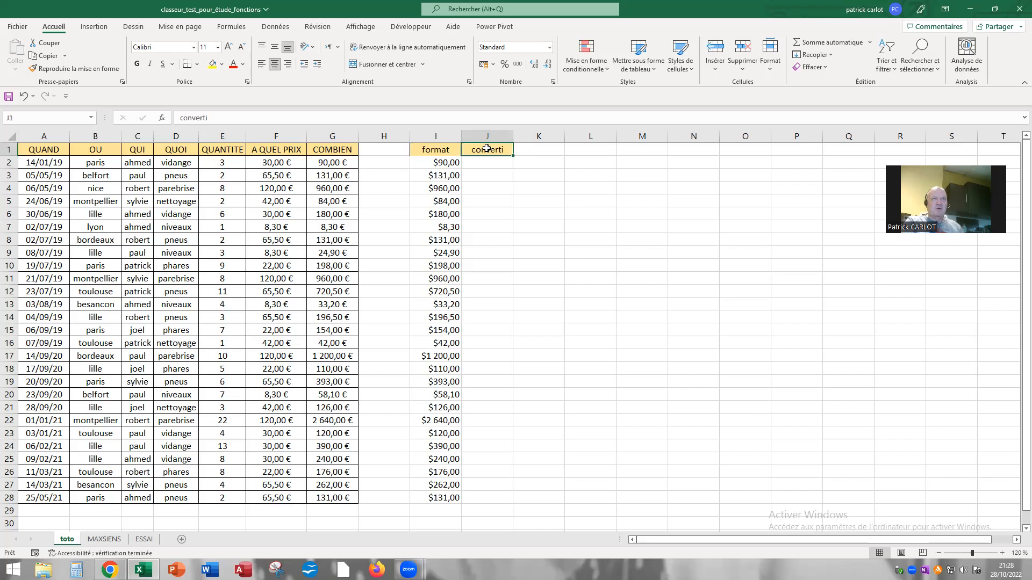
{"action": "left_click", "coordinate": [231, 121]}
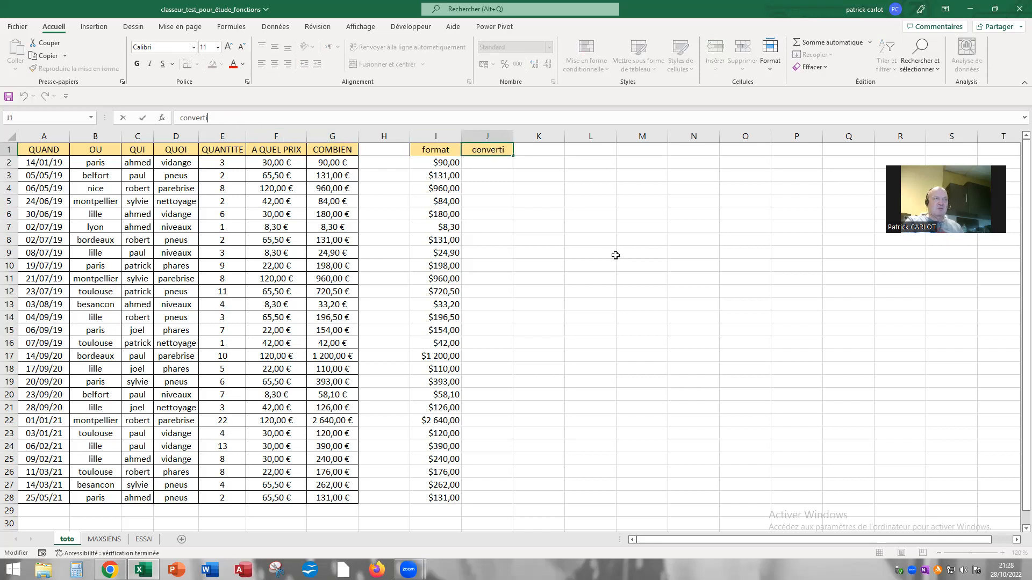
{"action": "type", "text": "de "}
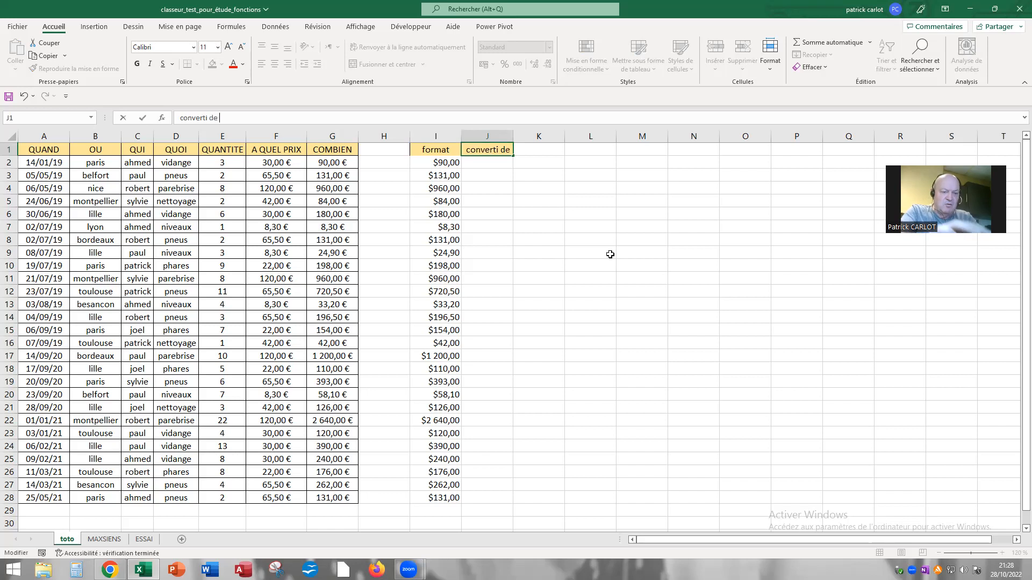
{"action": "type", "text": "colonne G"}
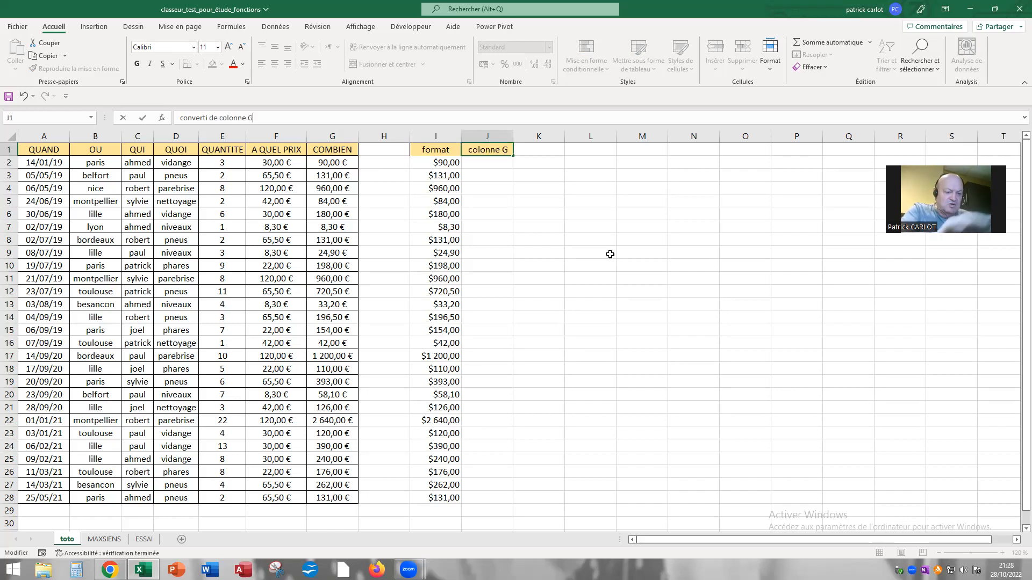
{"action": "type", "text": " EN"}
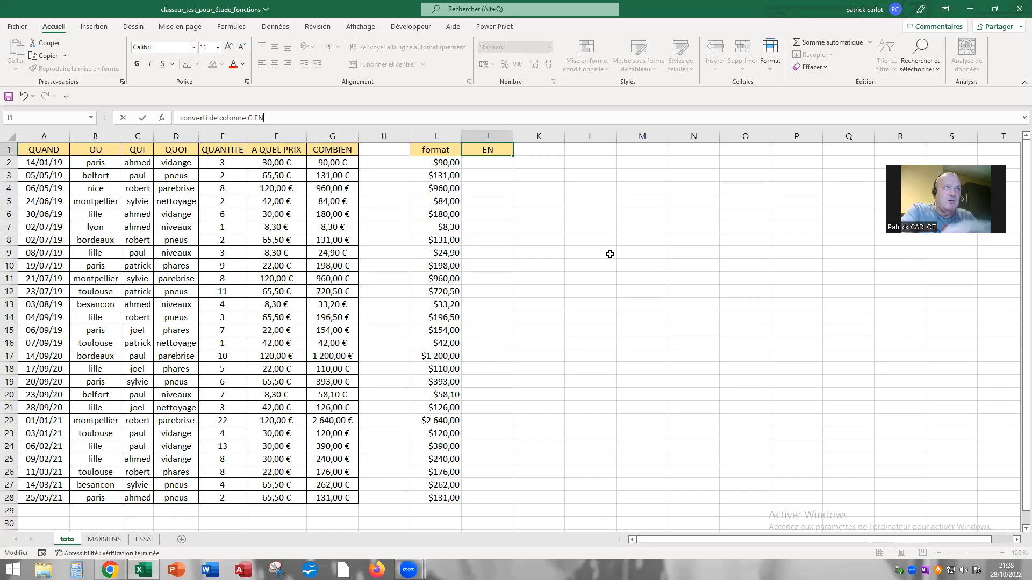
{"action": "type", "text": " DOLLA"}
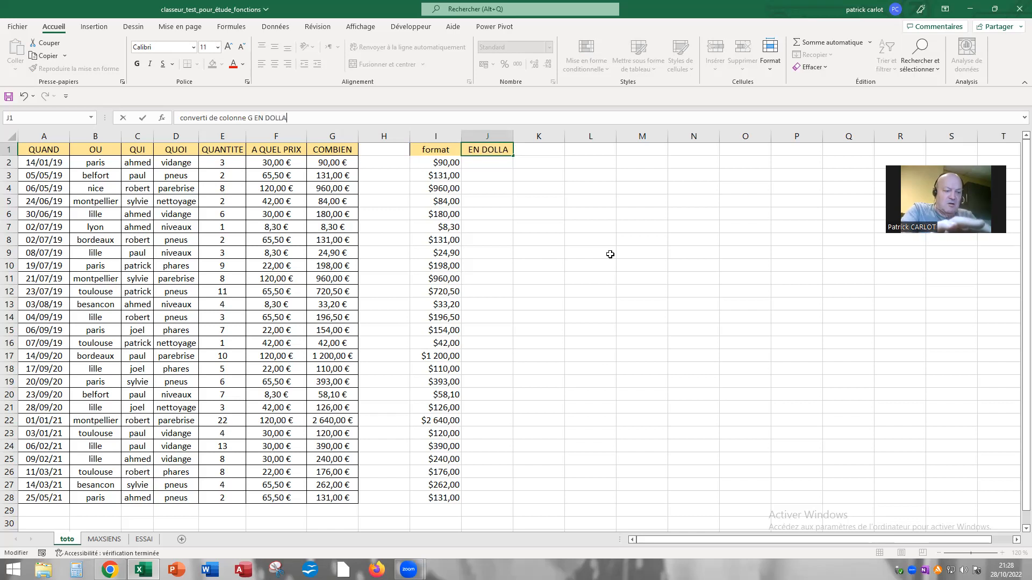
{"action": "type", "text": "RS us"}
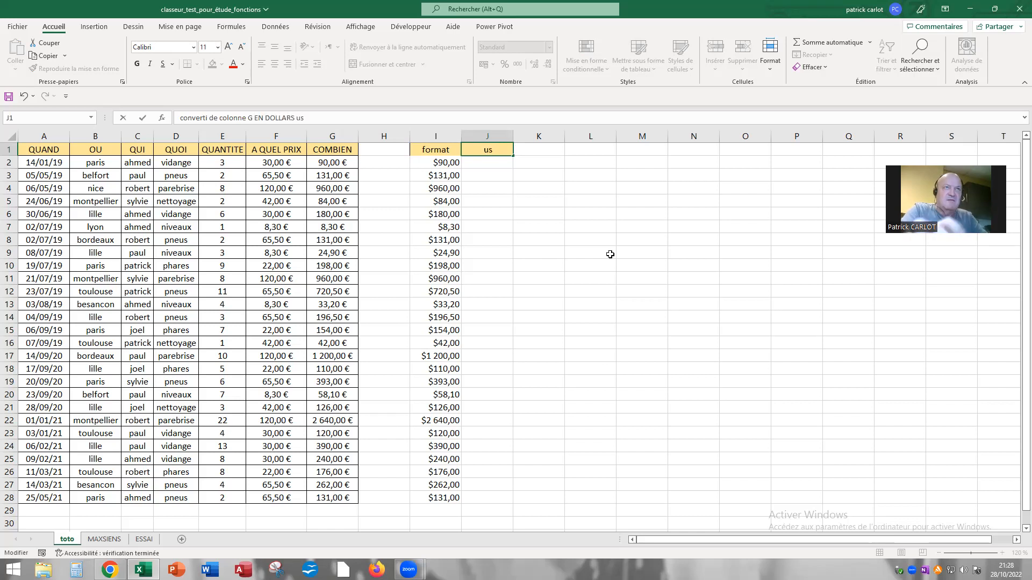
{"action": "key", "text": "Return"}
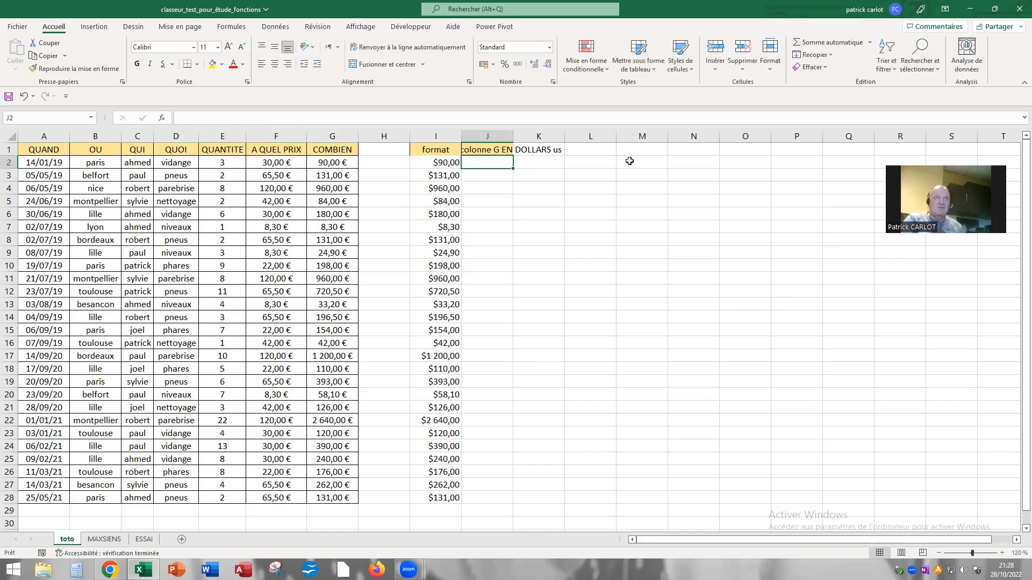
{"action": "double_click", "coordinate": [513, 136]}
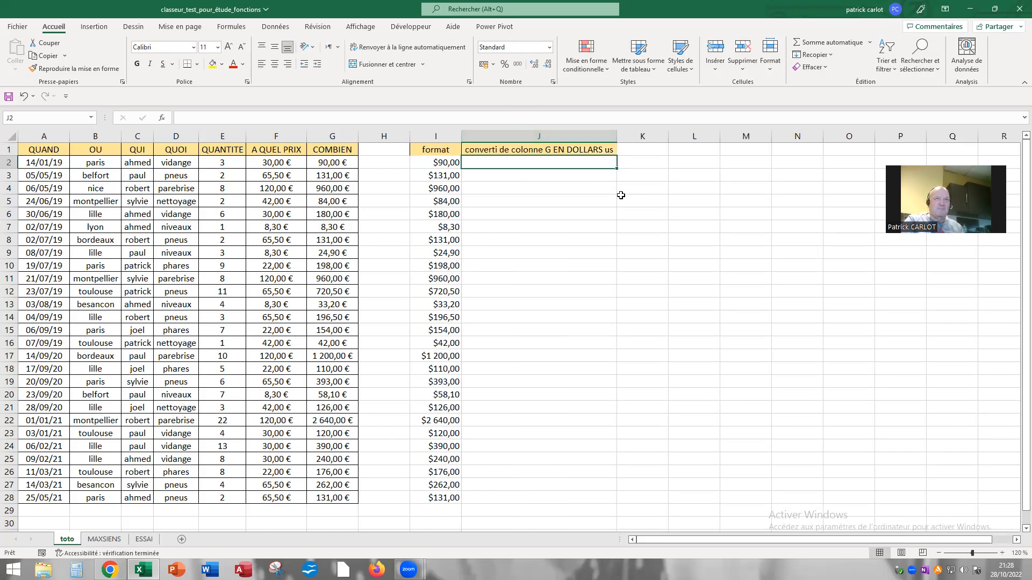
Copy the heading from J1 into cell K1 and autofit the width of column K
{"action": "left_click", "coordinate": [560, 150]}
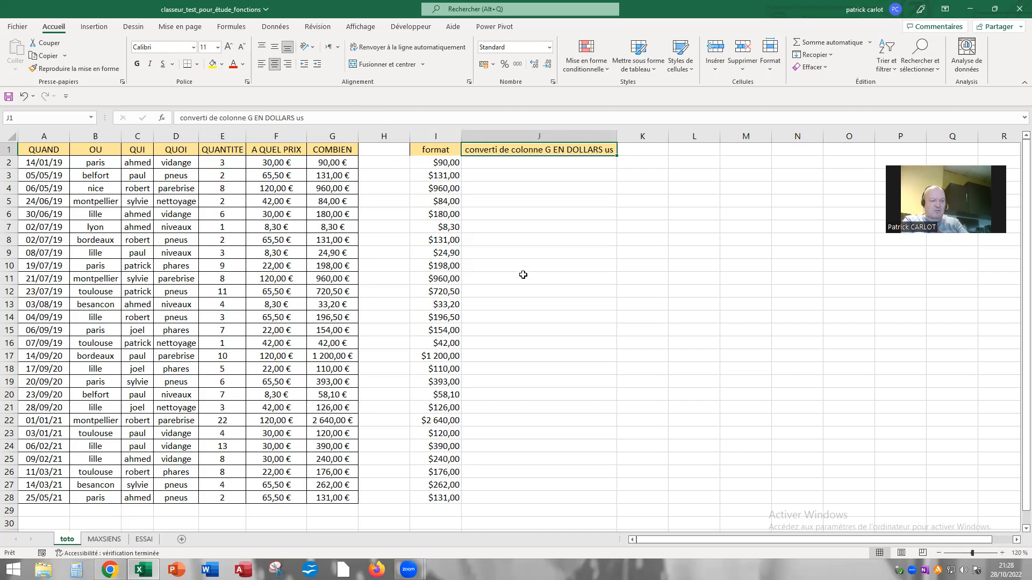
{"action": "key", "text": "ctrl+c"}
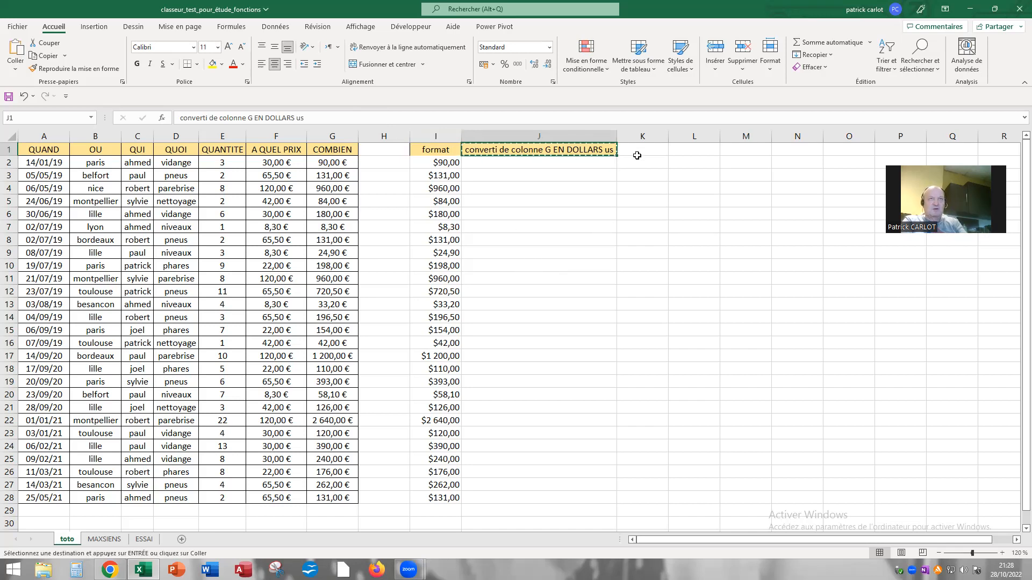
{"action": "left_click", "coordinate": [636, 149]}
{"action": "key", "text": "ctrl+v"}
{"action": "key", "text": "Escape"}
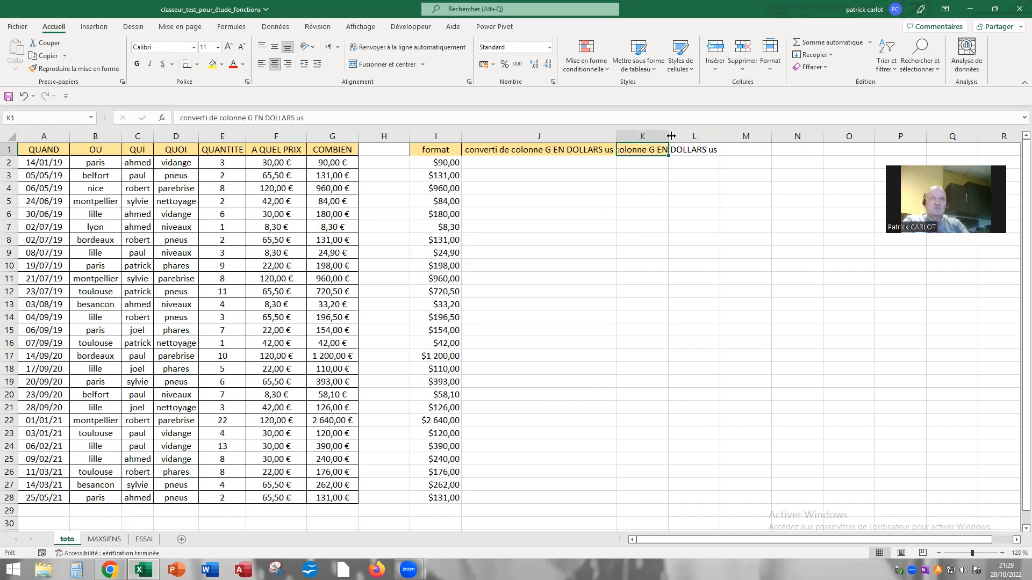
{"action": "double_click", "coordinate": [670, 136]}
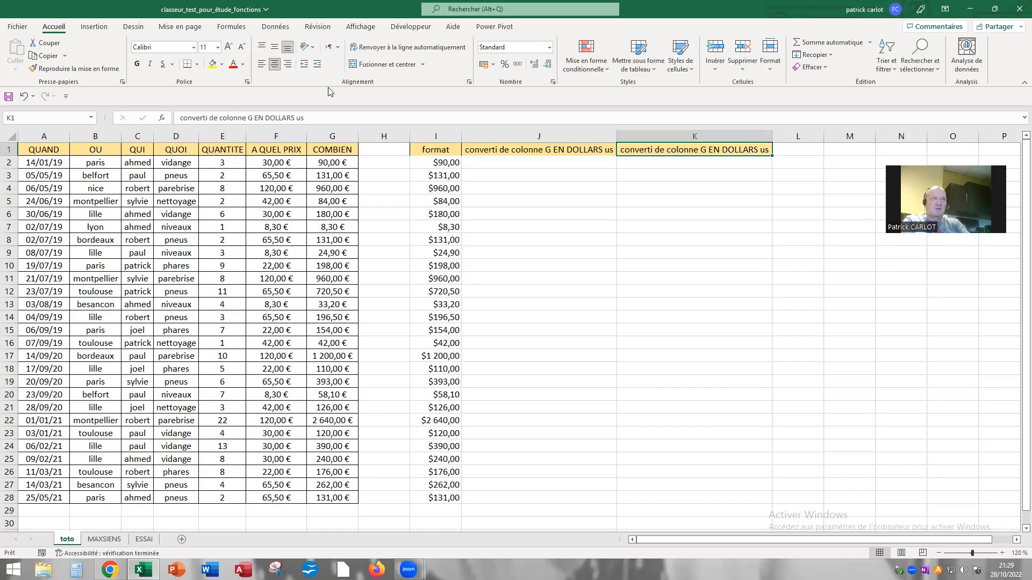
Replace "DOLLARS us" in the K1 heading with "FRANCS CFA (xfo°"
{"action": "left_click_drag", "start_coordinate": [265, 118], "coordinate": [305, 117]}
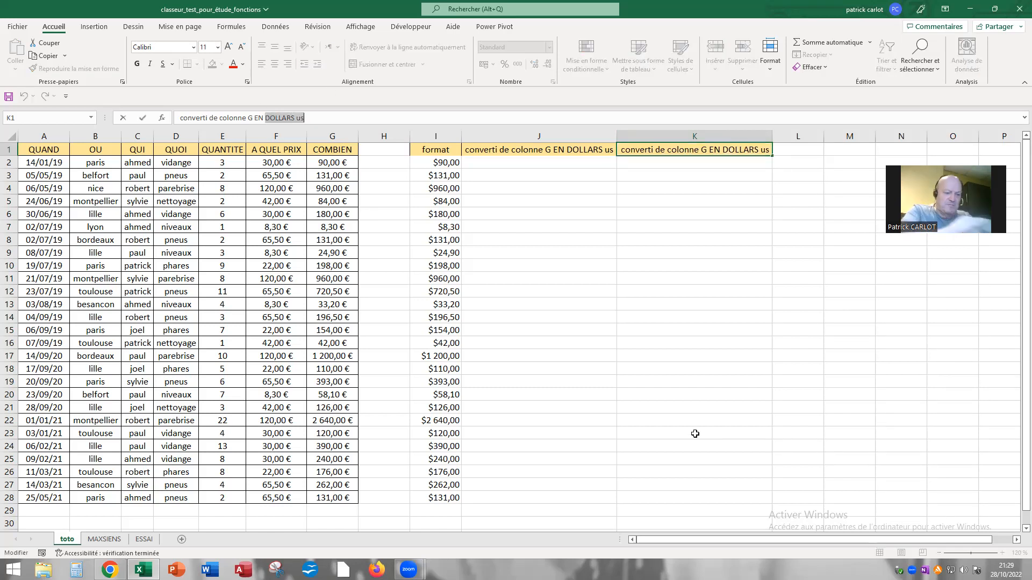
{"action": "type", "text": "FR"}
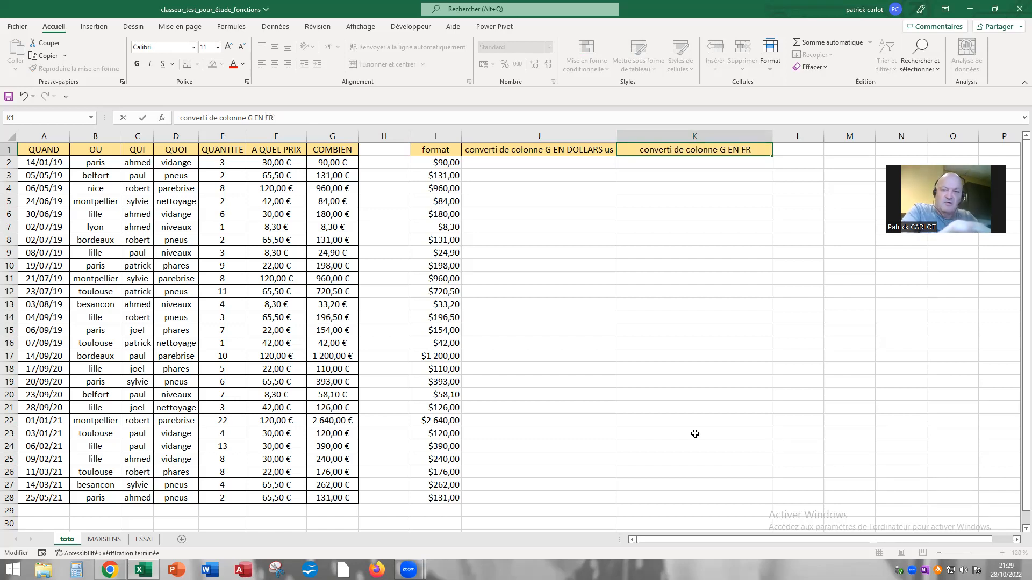
{"action": "type", "text": "ANCS CF"}
{"action": "type", "text": "A "}
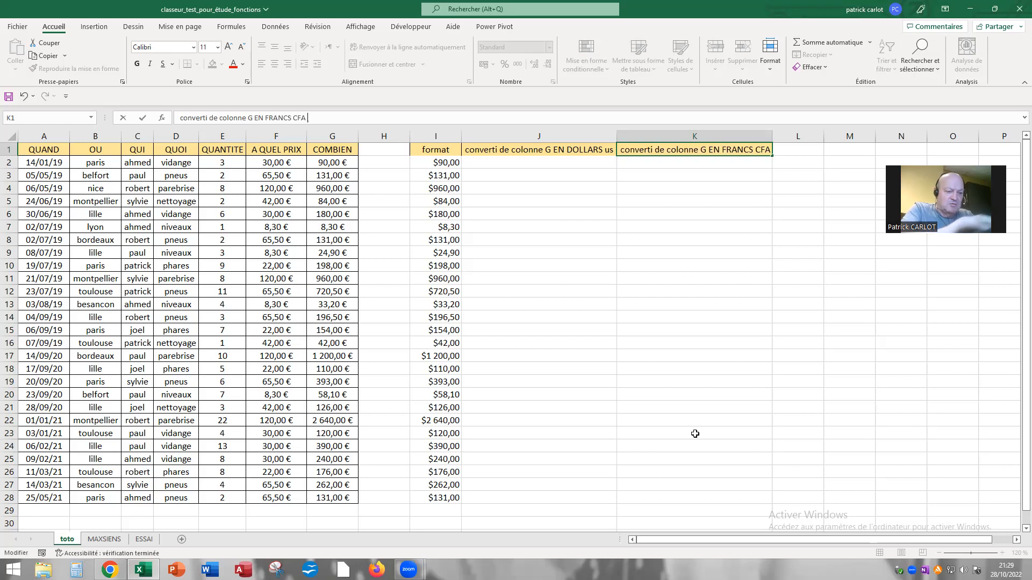
{"action": "type", "text": "(xfo°"}
{"action": "key", "text": "Return"}
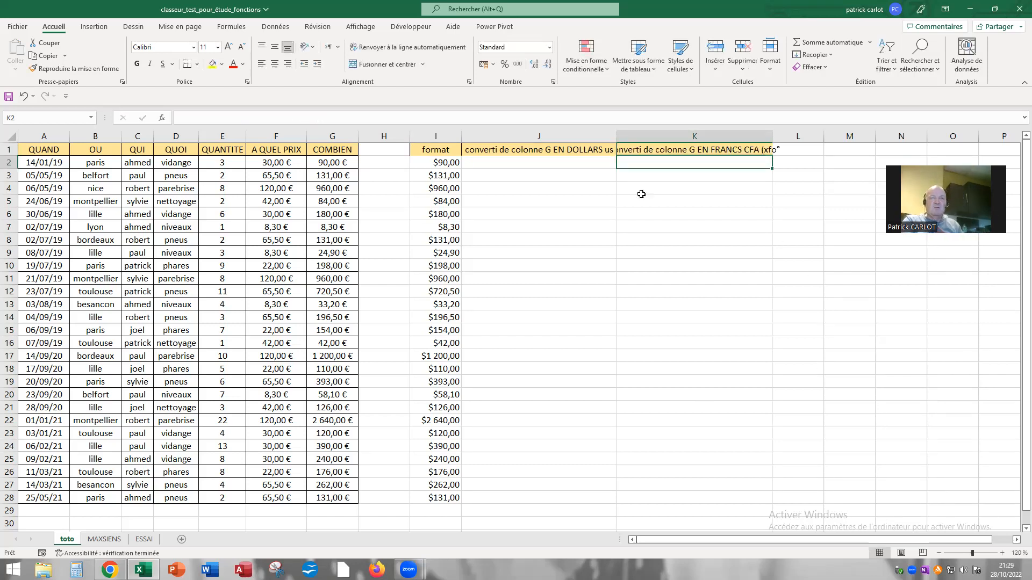
Correct the end of the K1 heading to "(XOF)" and autofit the width of column K
{"action": "left_click", "coordinate": [661, 151]}
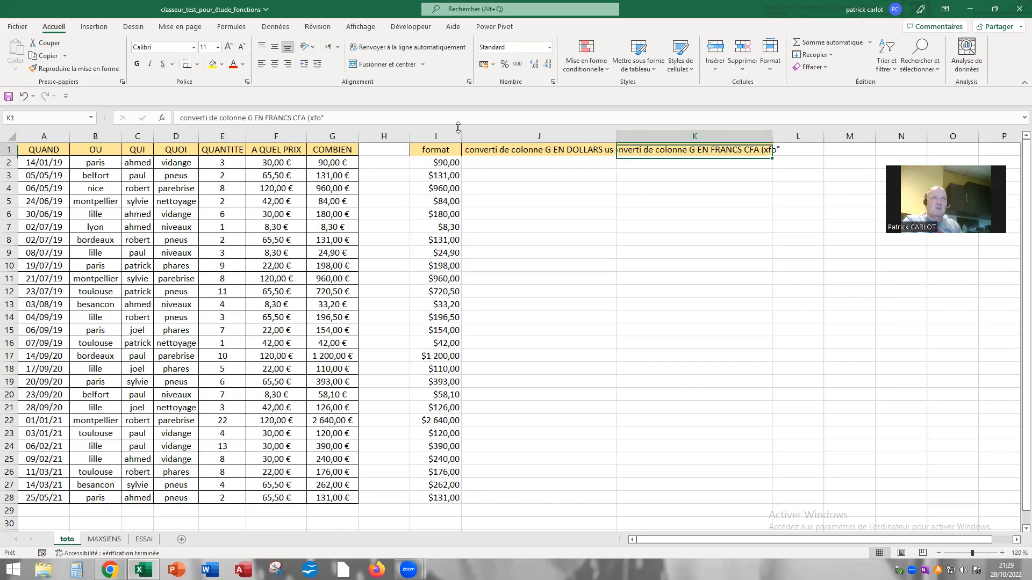
{"action": "left_click", "coordinate": [329, 115]}
{"action": "key", "text": "BackSpace"}
{"action": "key", "text": "BackSpace"}
{"action": "key", "text": "BackSpace"}
{"action": "key", "text": "BackSpace"}
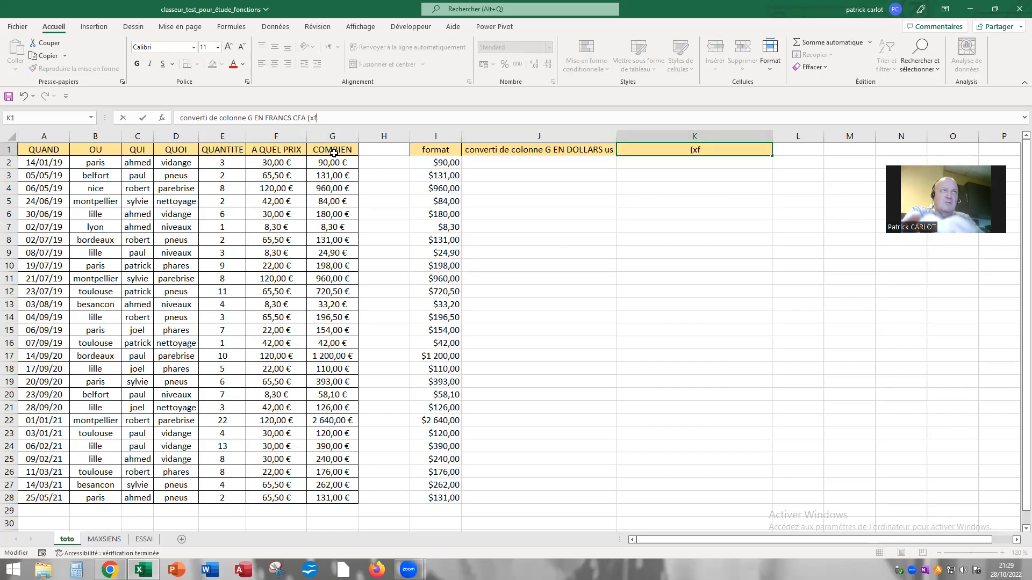
{"action": "type", "text": "X"}
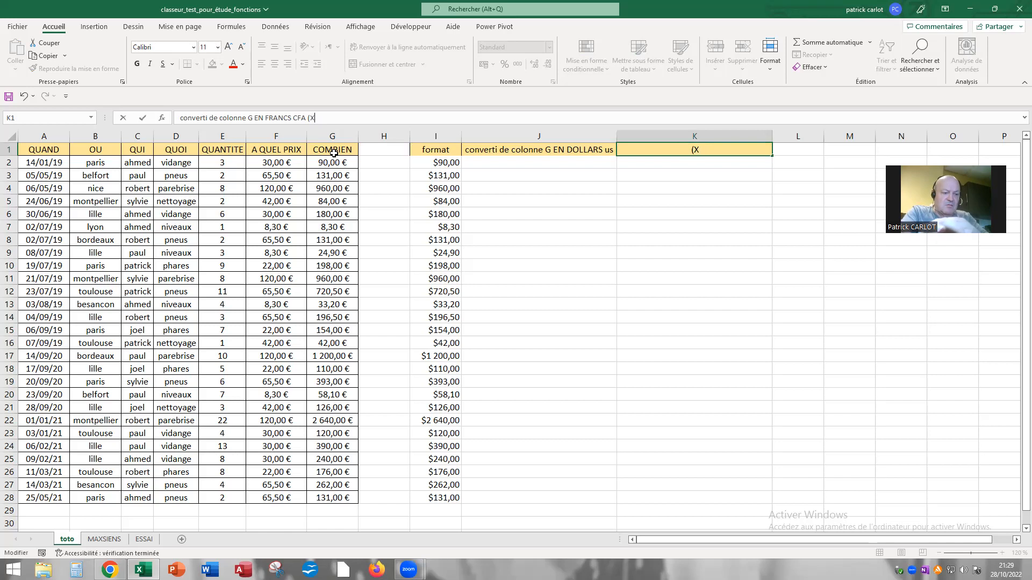
{"action": "type", "text": "OF)"}
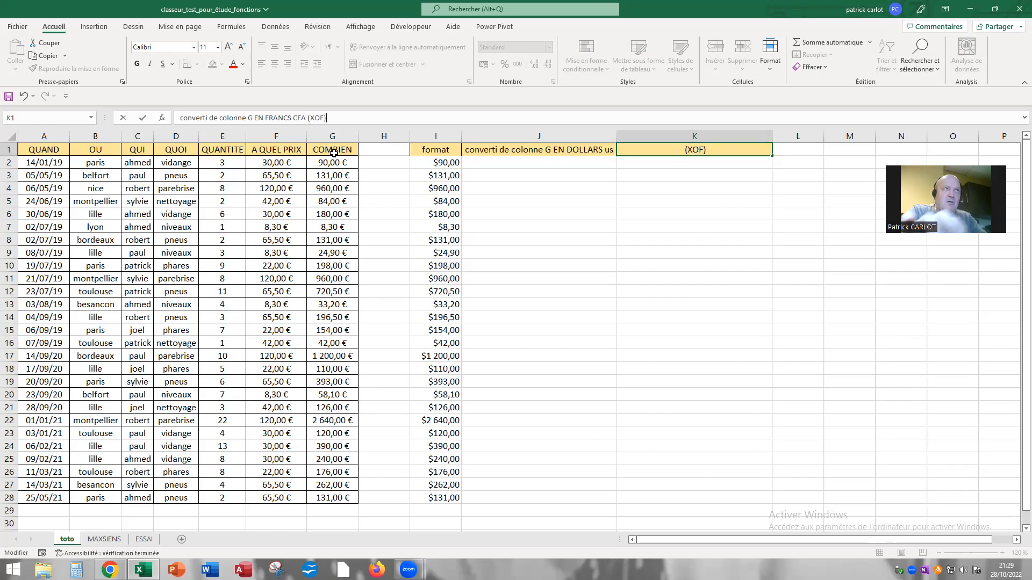
{"action": "key", "text": "Return"}
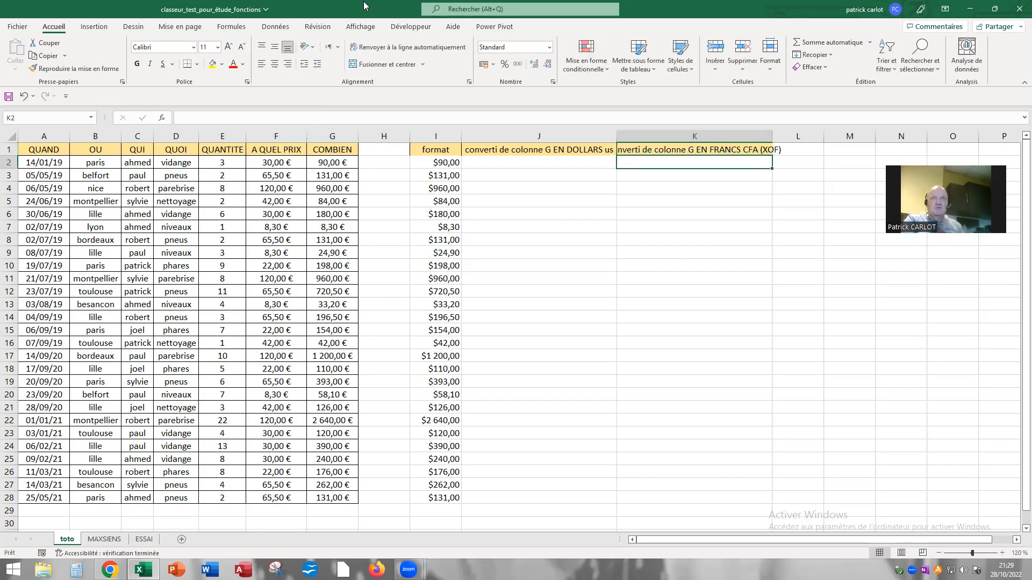
{"action": "double_click", "coordinate": [773, 136]}
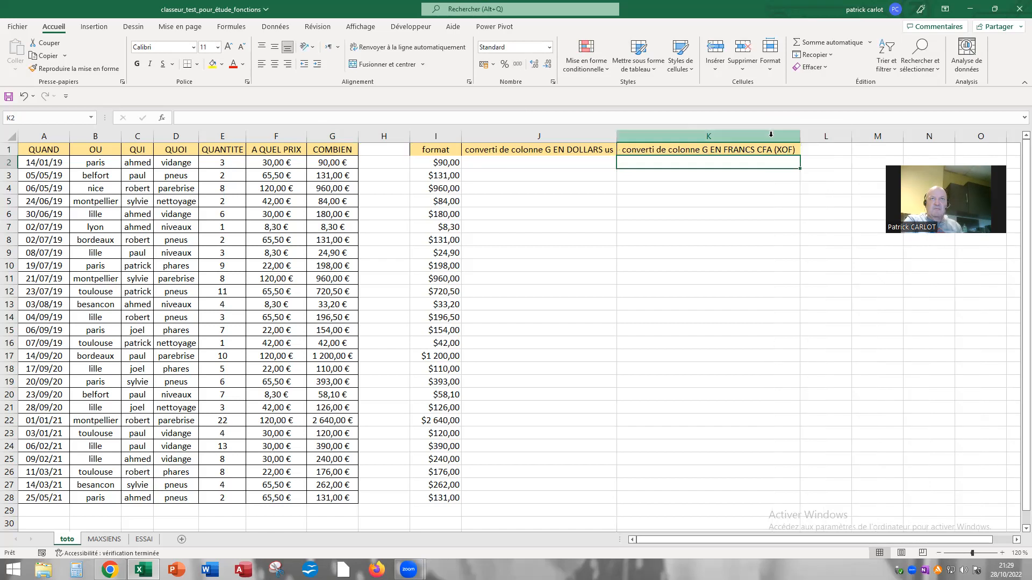
Reset the number format of the amounts in I2:I28 to Standard
{"action": "left_click", "coordinate": [515, 161]}
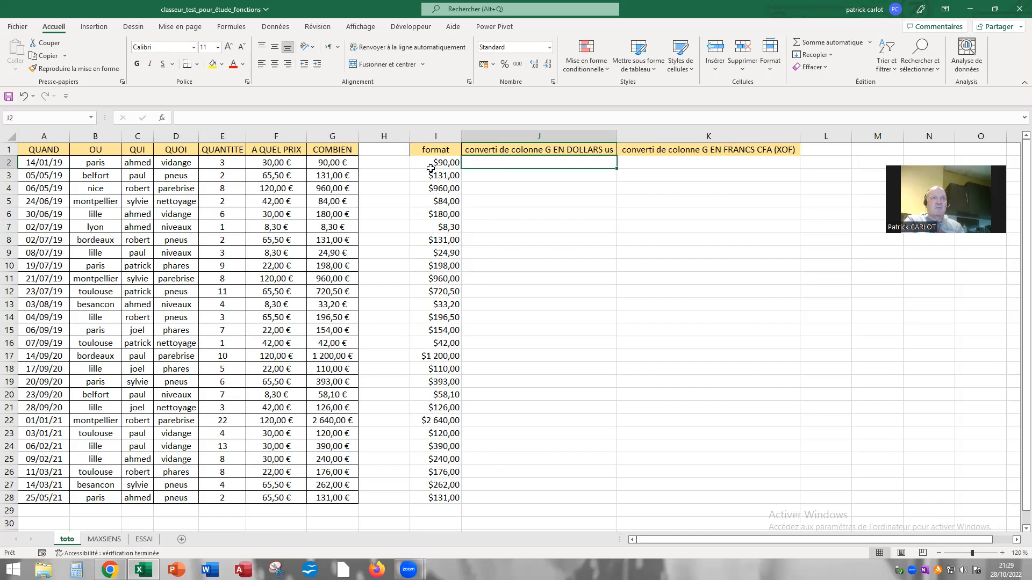
{"action": "left_click_drag", "start_coordinate": [431, 163], "coordinate": [452, 499]}
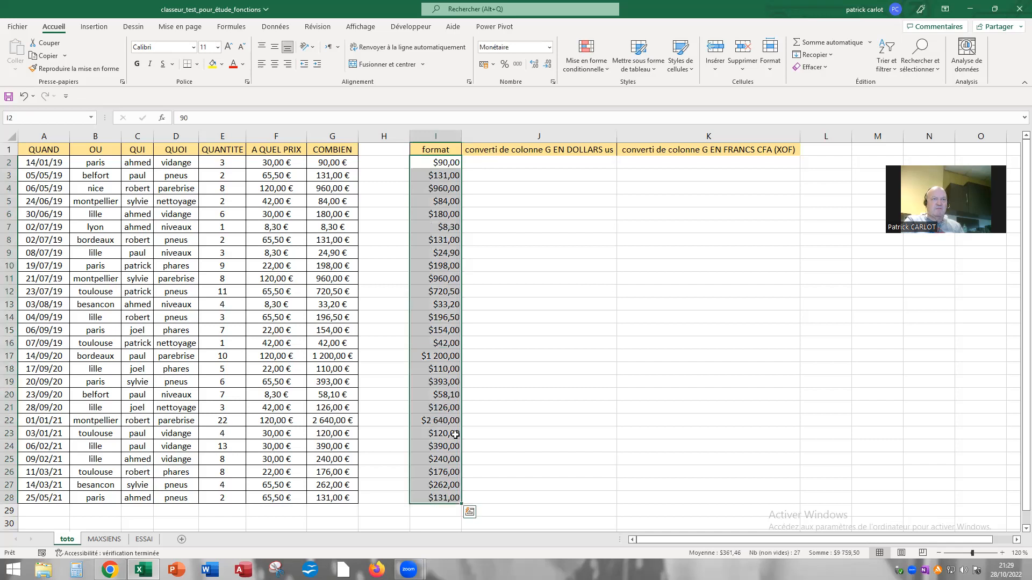
{"action": "left_click", "coordinate": [550, 48]}
{"action": "left_click", "coordinate": [516, 63]}
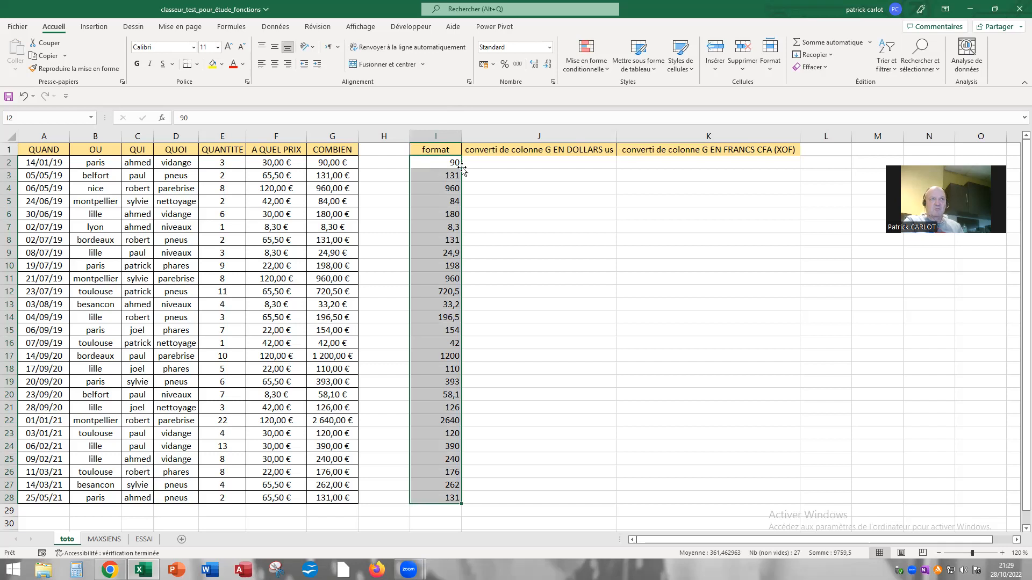
{"action": "left_click", "coordinate": [510, 167]}
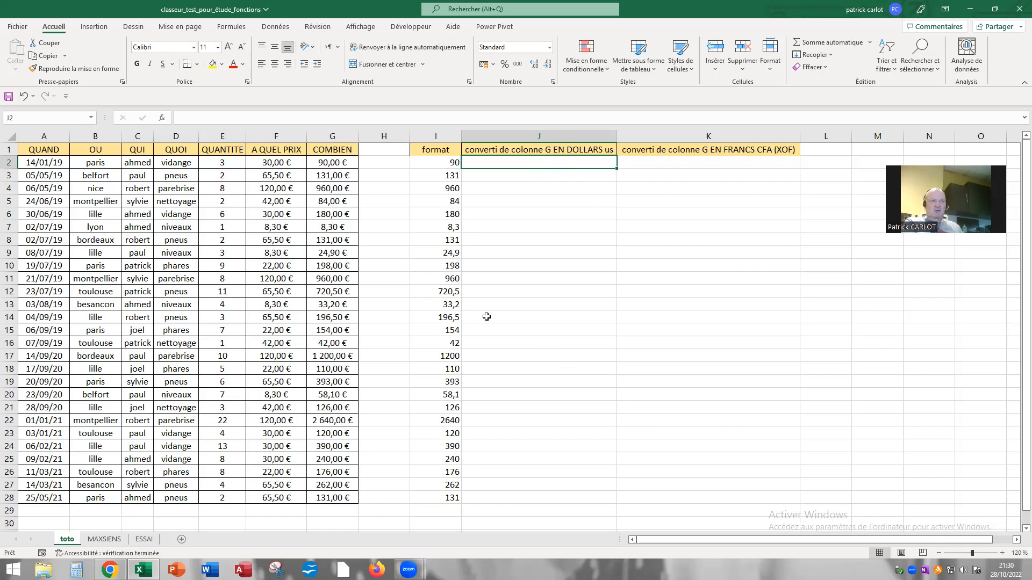
Switch to Chrome and look up the euro to US dollar rate in the Google conversion results
{"action": "left_click", "coordinate": [110, 570]}
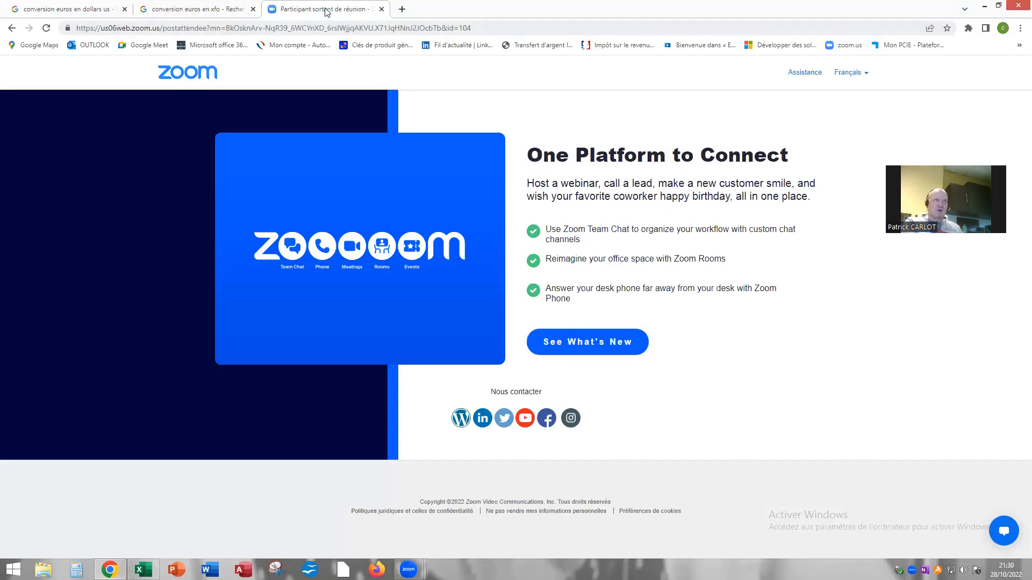
{"action": "left_click", "coordinate": [42, 11]}
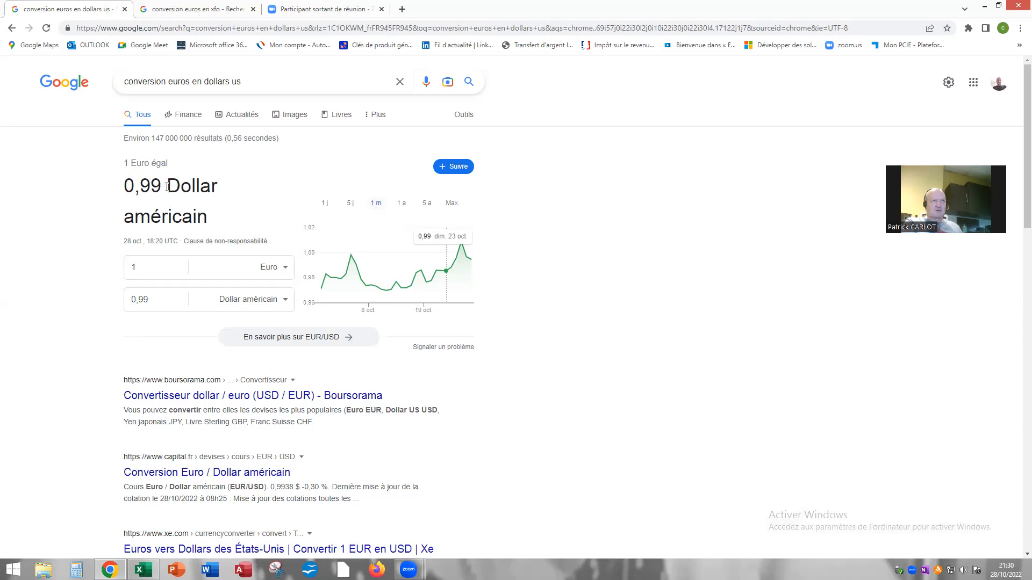
{"action": "left_click_drag", "start_coordinate": [126, 186], "coordinate": [161, 180]}
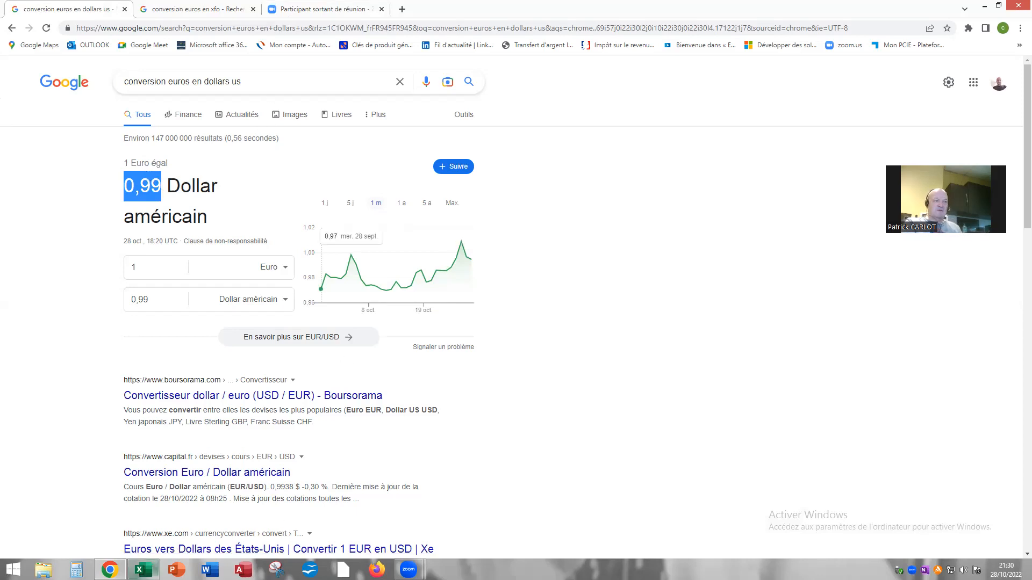
Return to Excel and enter the conversion formula =I2*0,99 in cell J2
{"action": "left_click", "coordinate": [143, 568]}
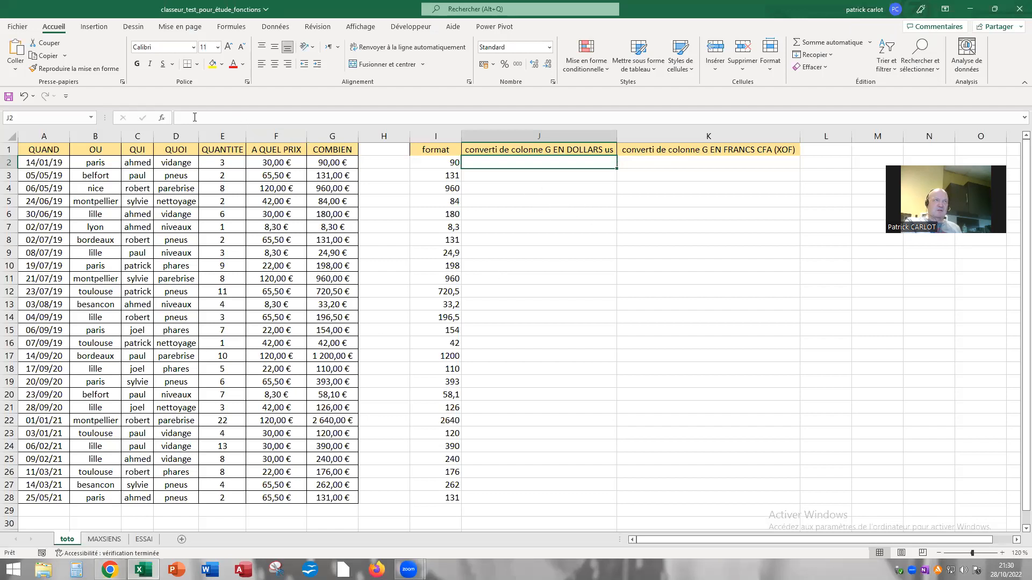
{"action": "key", "text": "F2"}
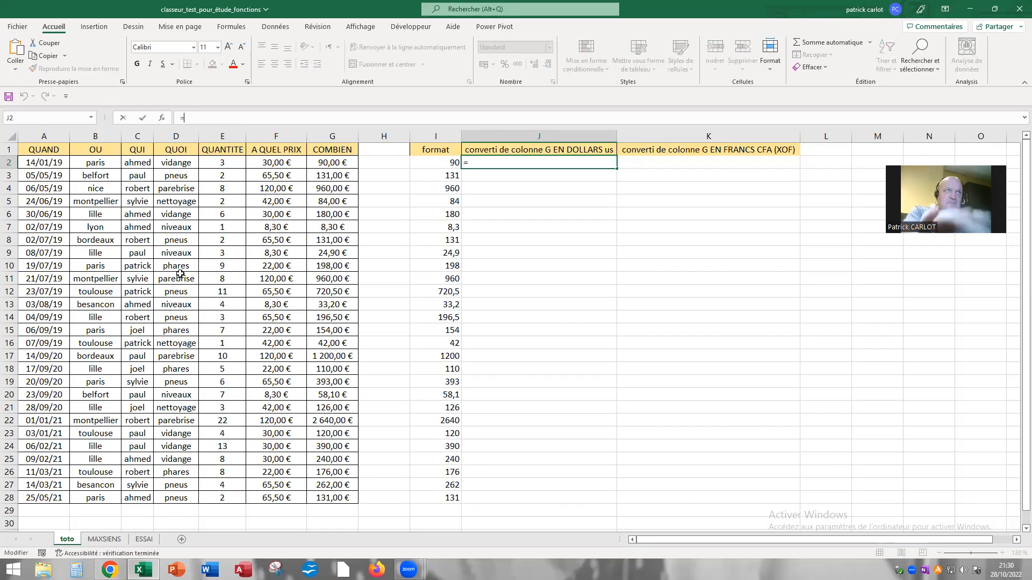
{"action": "type", "text": "="}
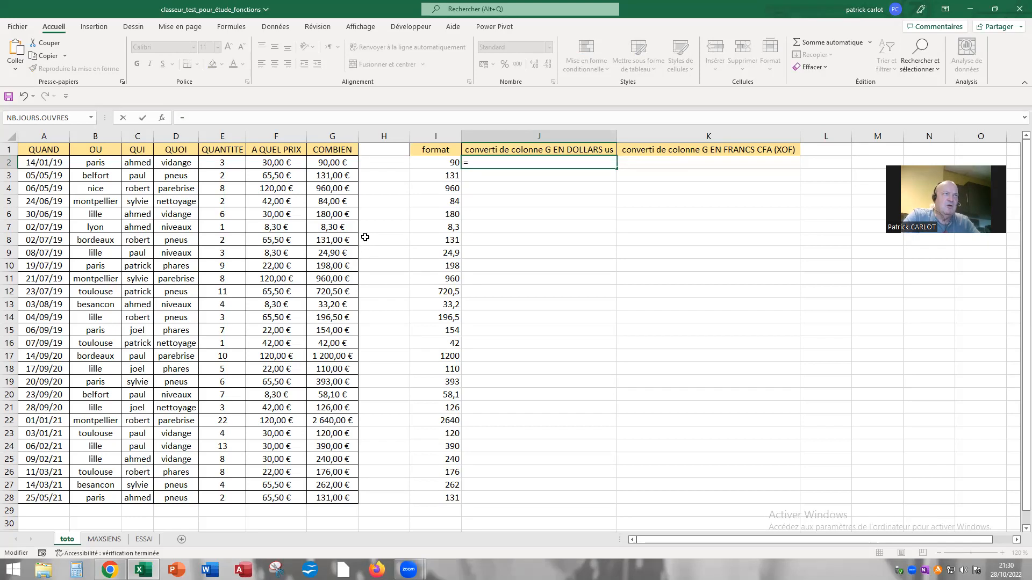
{"action": "left_click", "coordinate": [437, 162]}
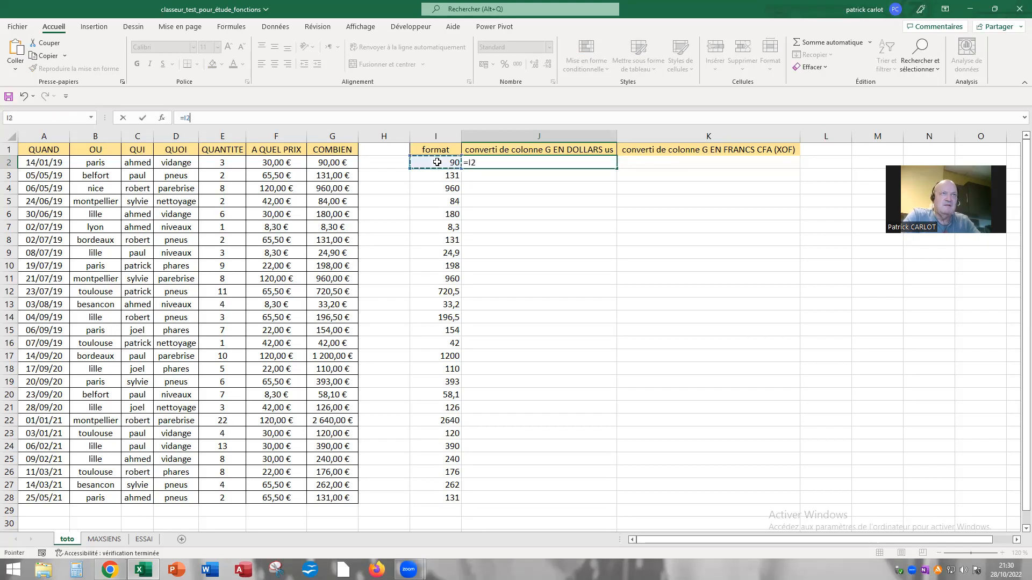
{"action": "type", "text": "*"}
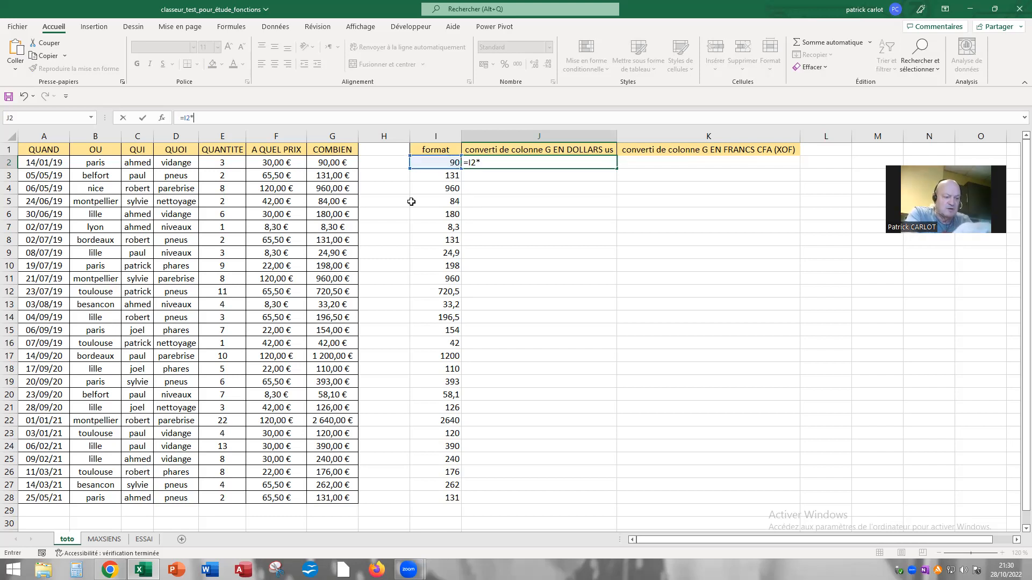
{"action": "type", "text": "0,99"}
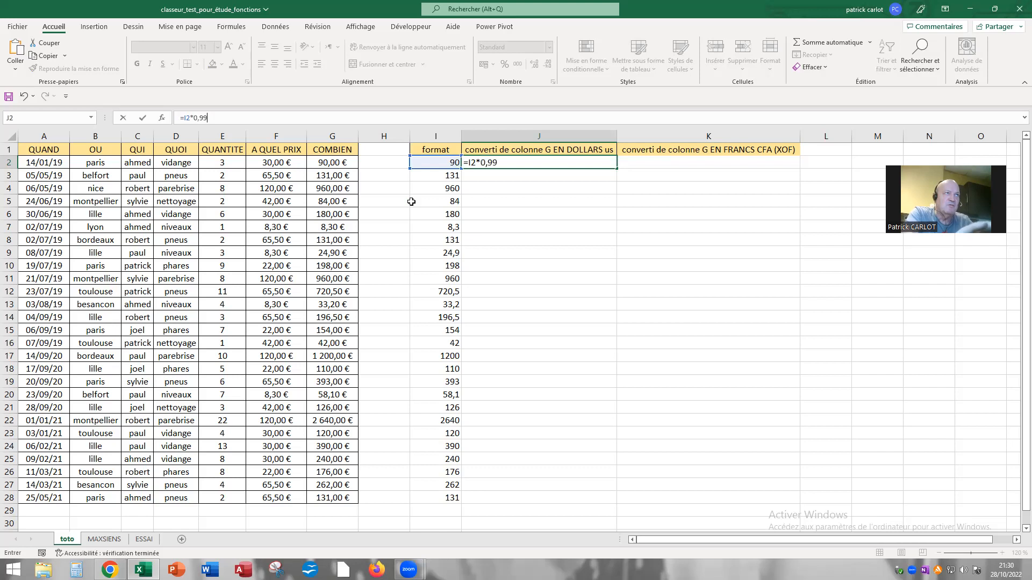
{"action": "key", "text": "Return"}
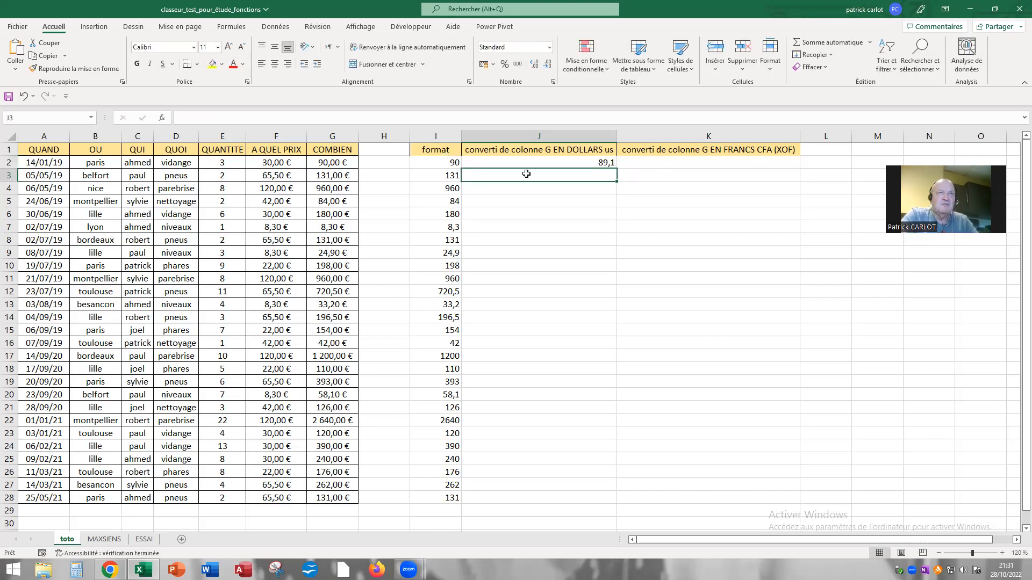
Fill the conversion formula in J2 down to cell J28
{"action": "left_click", "coordinate": [572, 162]}
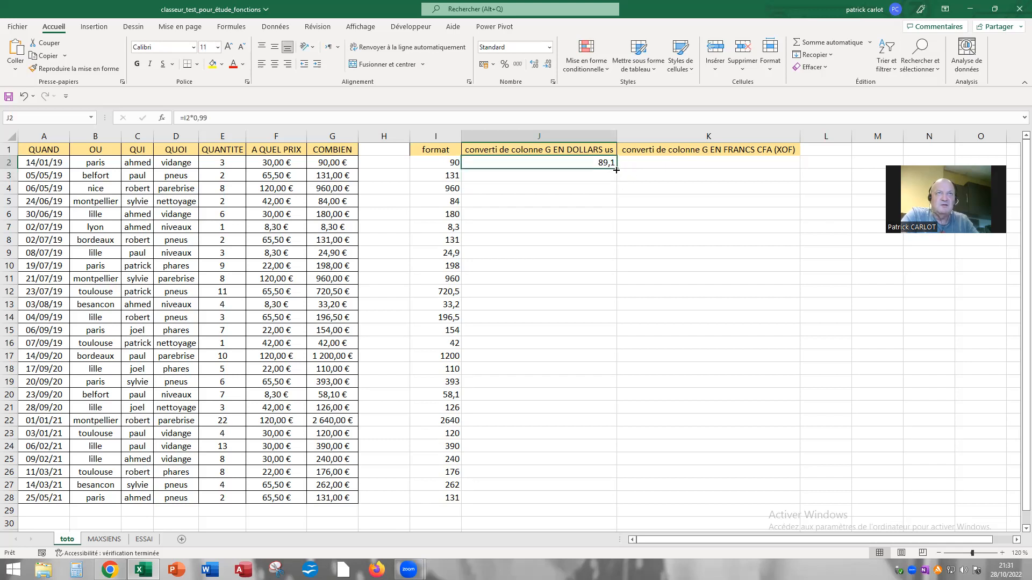
{"action": "left_click_drag", "start_coordinate": [618, 169], "coordinate": [610, 518]}
{"action": "left_click_drag", "start_coordinate": [682, 432], "coordinate": [677, 413]}
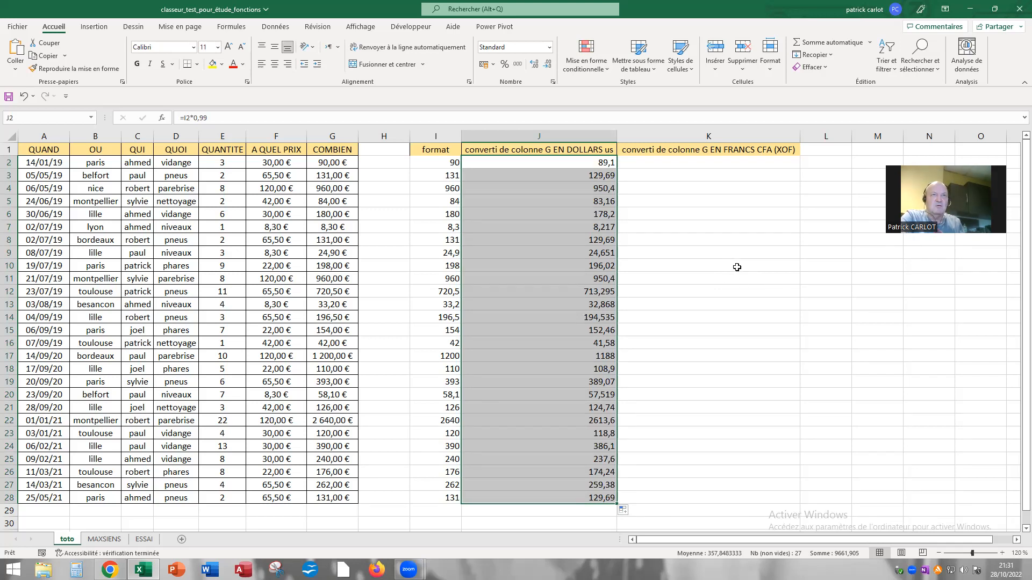
Format the converted amounts in J2:J28 as Monétaire with two decimals and the $ Anglais (États-Unis) symbol
{"action": "right_click", "coordinate": [526, 207]}
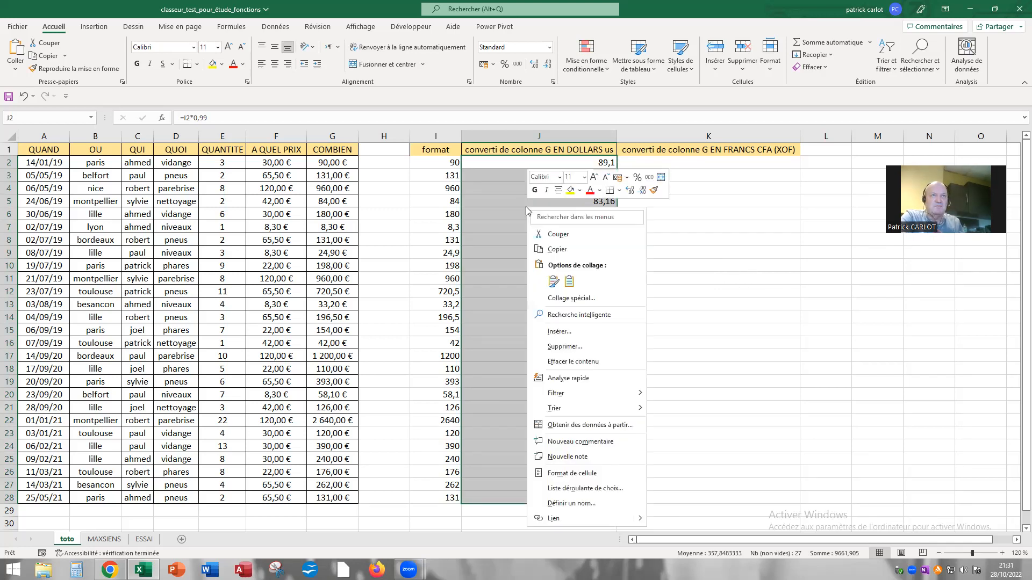
{"action": "left_click", "coordinate": [560, 475]}
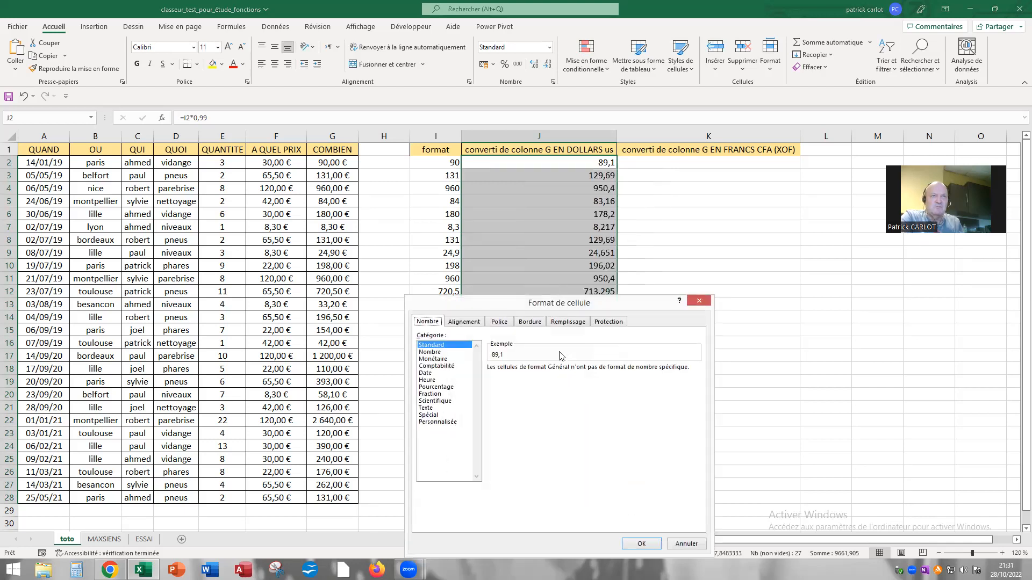
{"action": "left_click", "coordinate": [435, 359]}
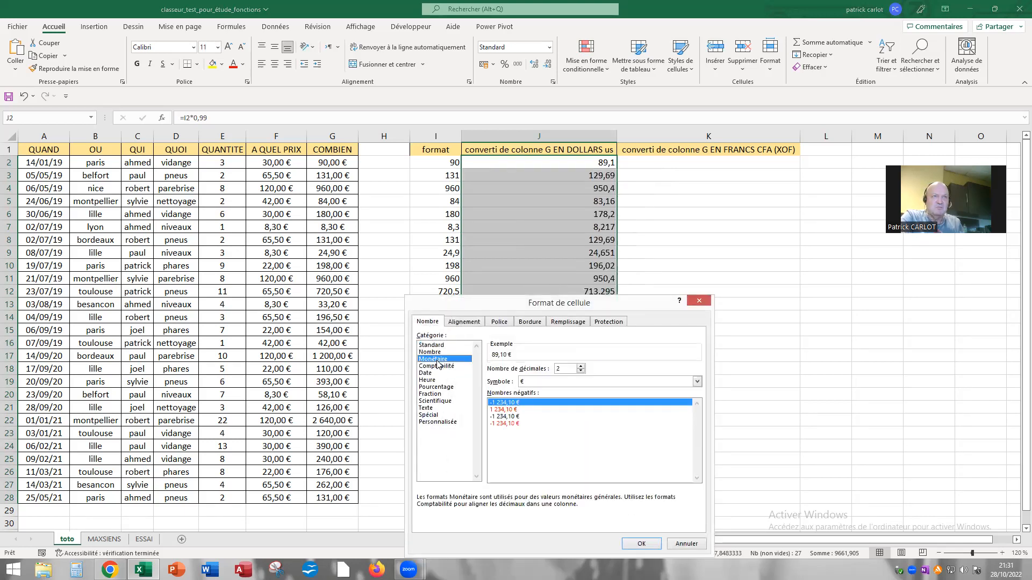
{"action": "left_click", "coordinate": [697, 383]}
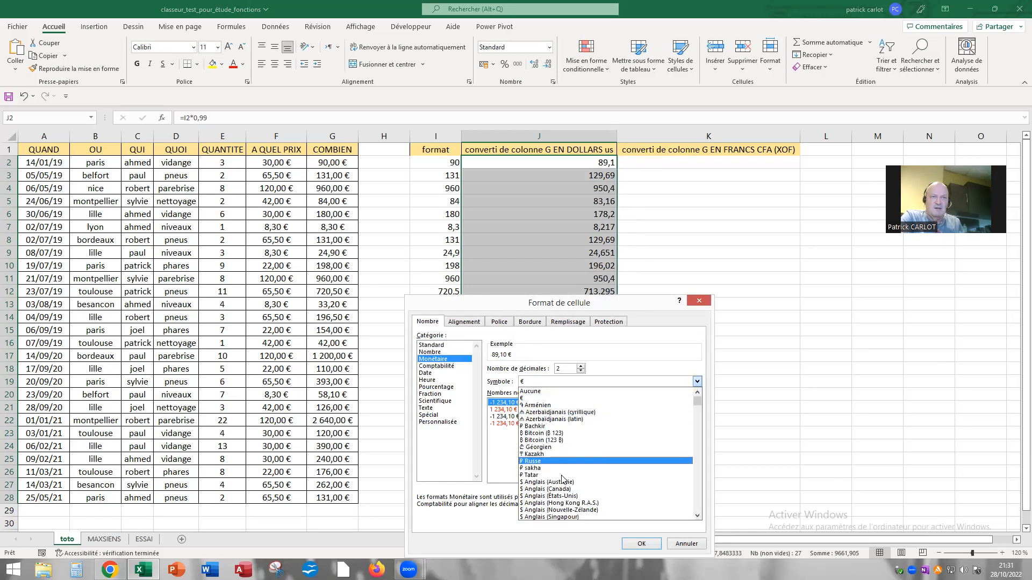
{"action": "left_click", "coordinate": [578, 489]}
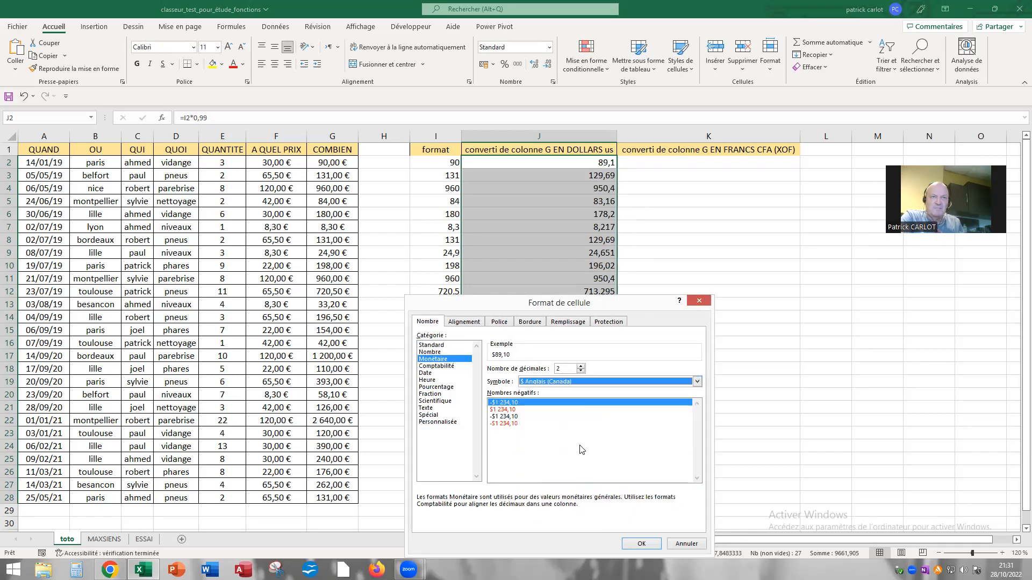
{"action": "left_click", "coordinate": [697, 381]}
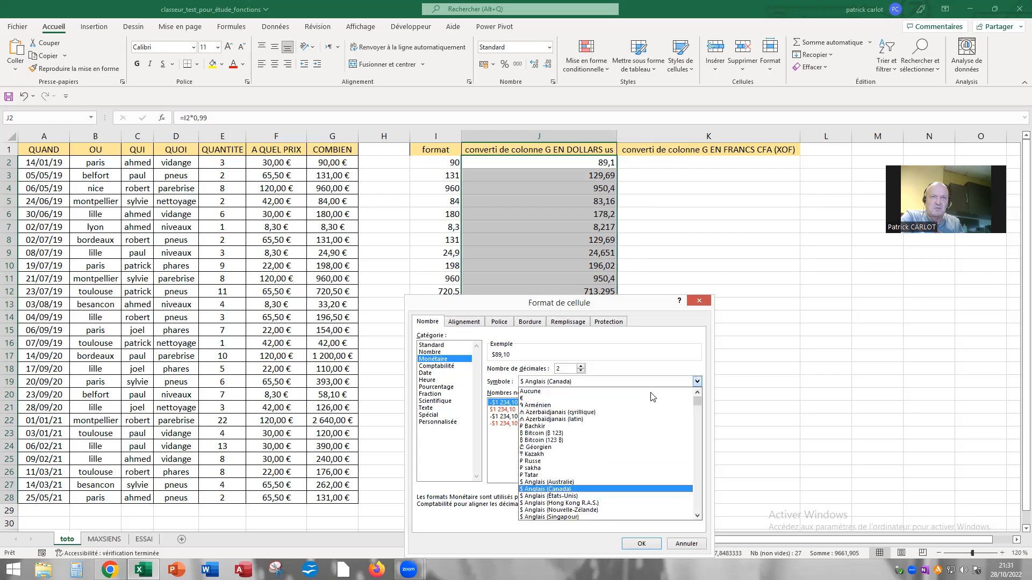
{"action": "left_click", "coordinate": [567, 497]}
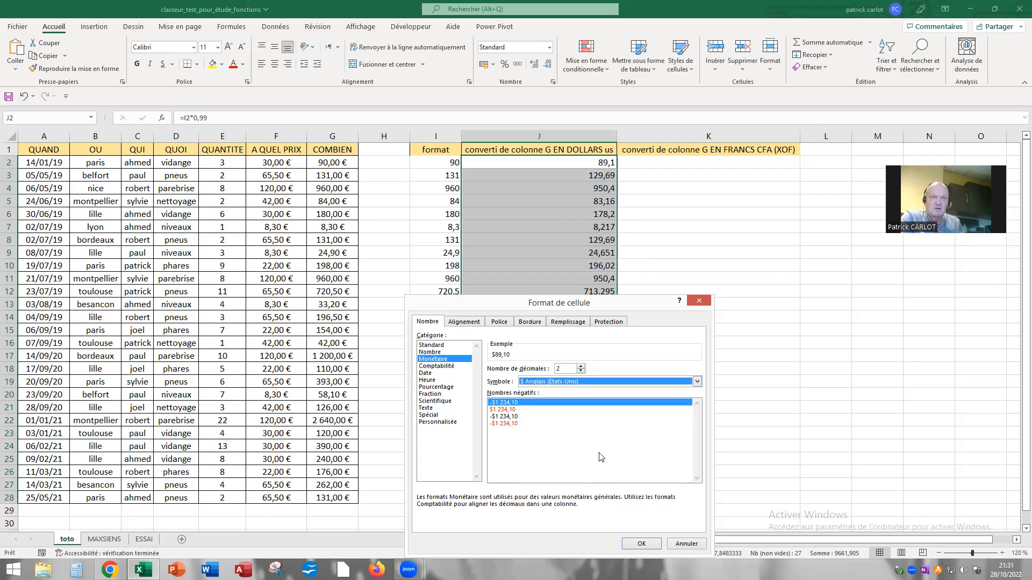
{"action": "left_click", "coordinate": [641, 544]}
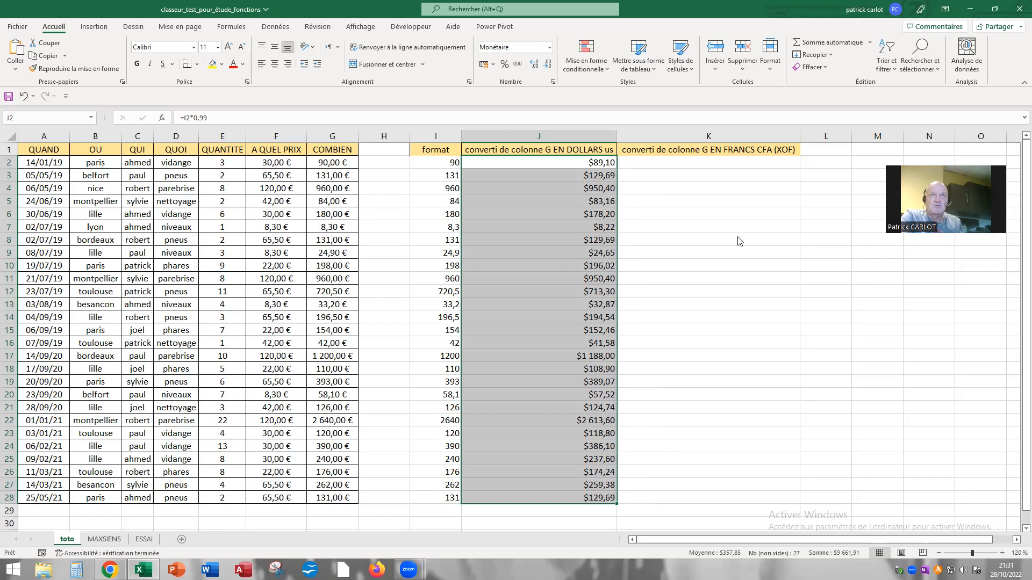
Select cell K2, switch to Chrome and copy the euro to CFA franc rate from the Google conversion results
{"action": "left_click", "coordinate": [673, 162]}
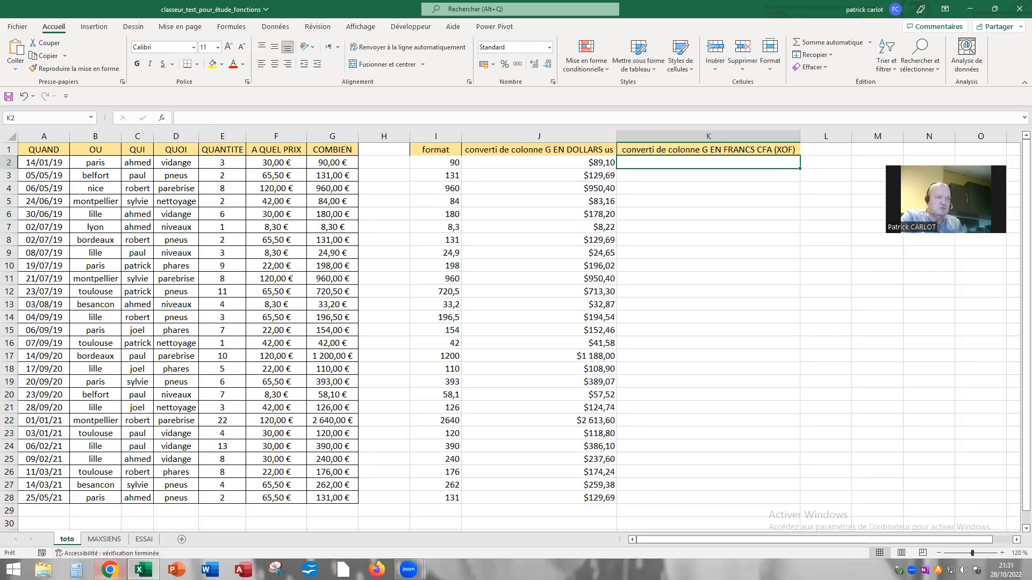
{"action": "left_click", "coordinate": [110, 569]}
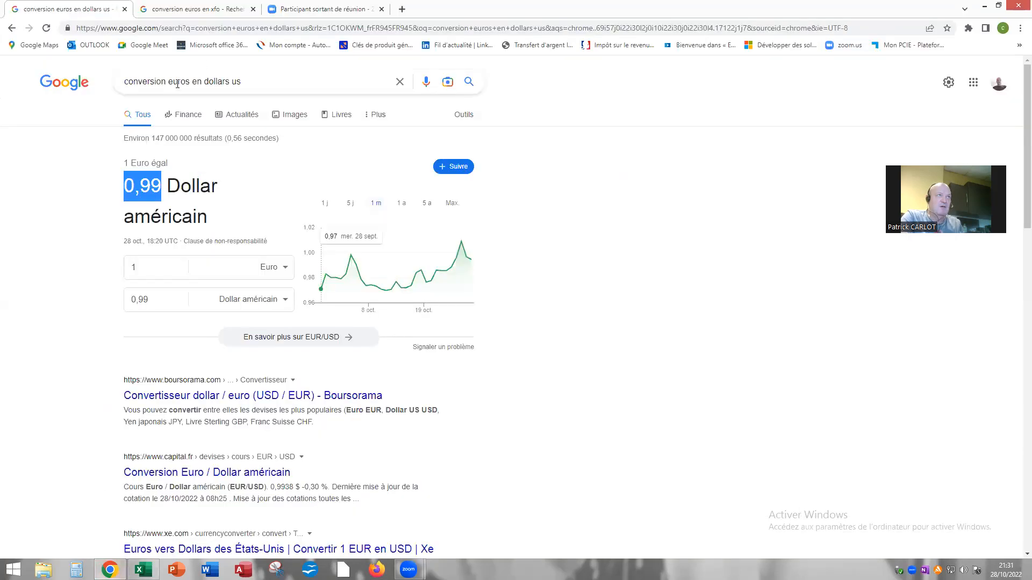
{"action": "left_click", "coordinate": [224, 13]}
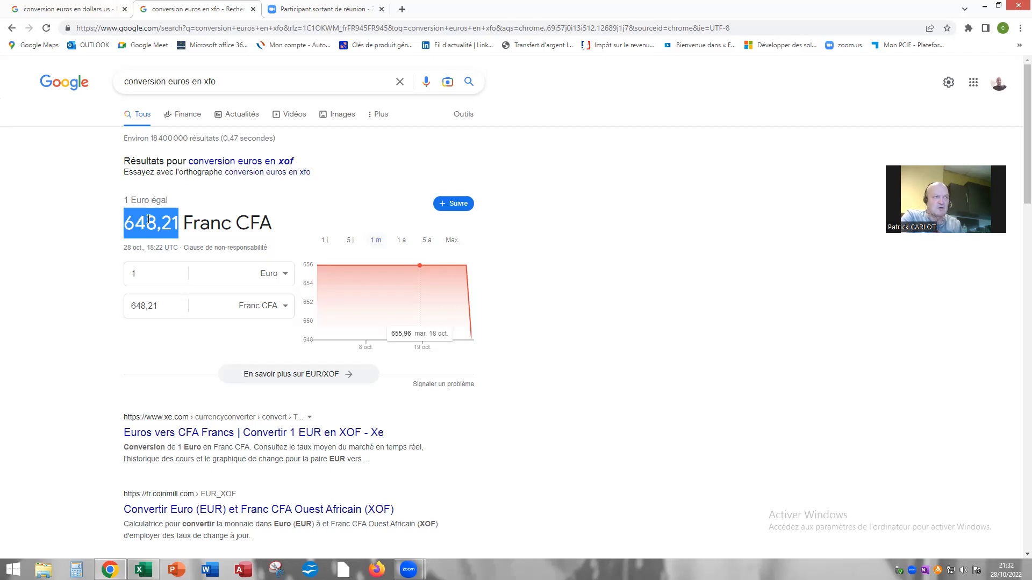
{"action": "left_click", "coordinate": [168, 225]}
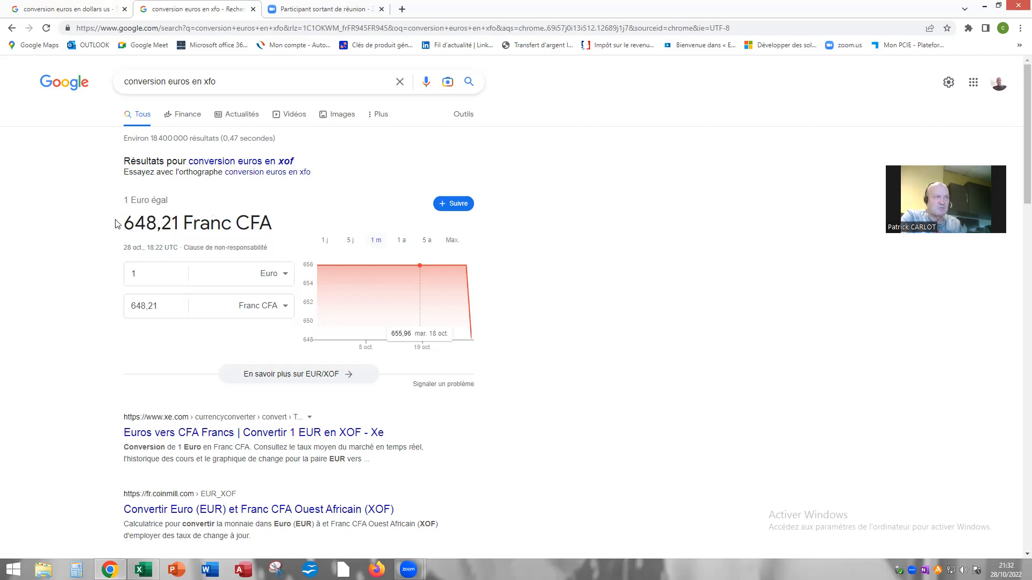
{"action": "left_click_drag", "start_coordinate": [126, 223], "coordinate": [178, 224]}
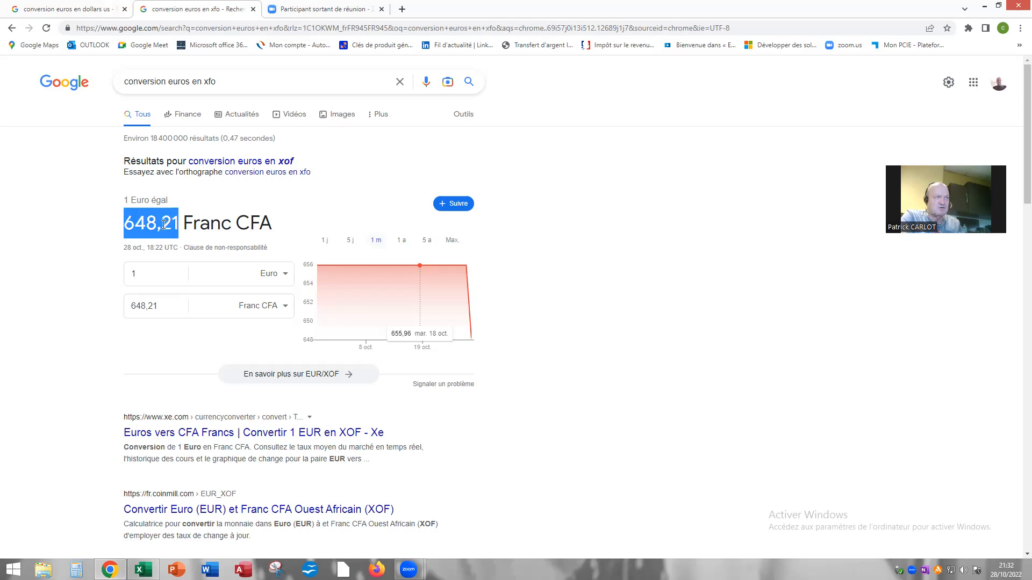
{"action": "right_click", "coordinate": [163, 225]}
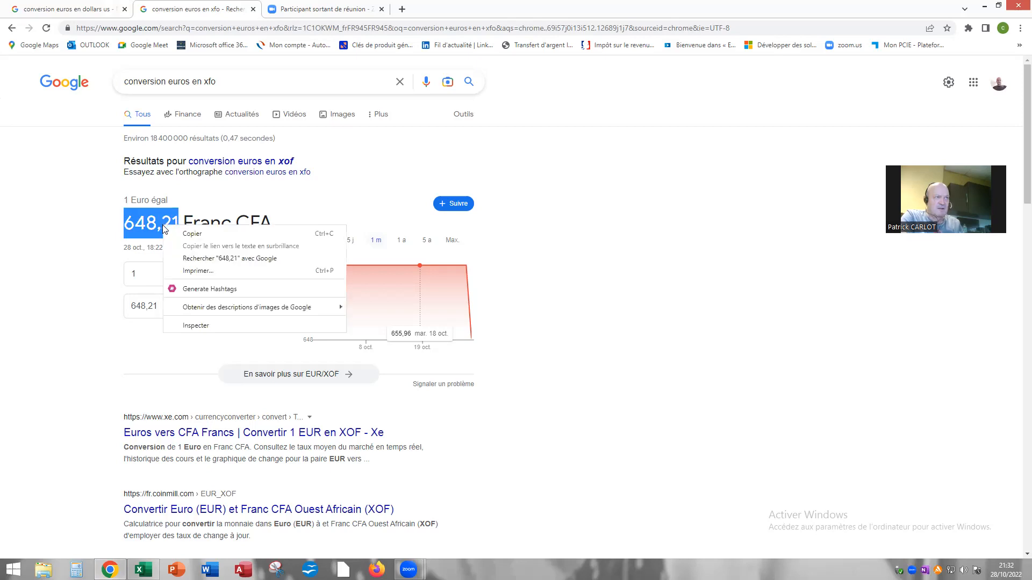
{"action": "left_click", "coordinate": [200, 231]}
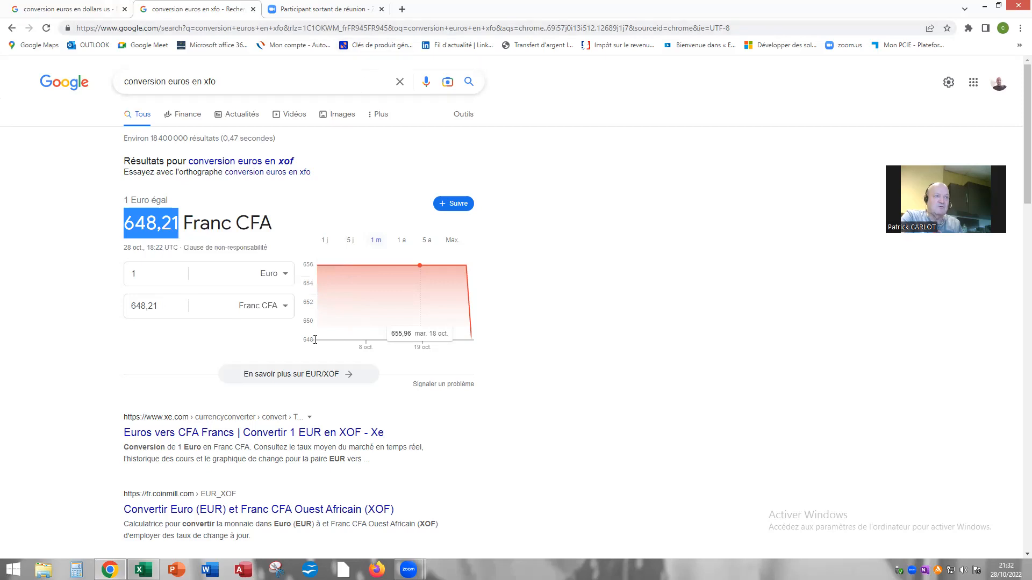
Return to Excel and enter the conversion formula =I2*648,21 in cell K2
{"action": "key", "text": "alt+Tab"}
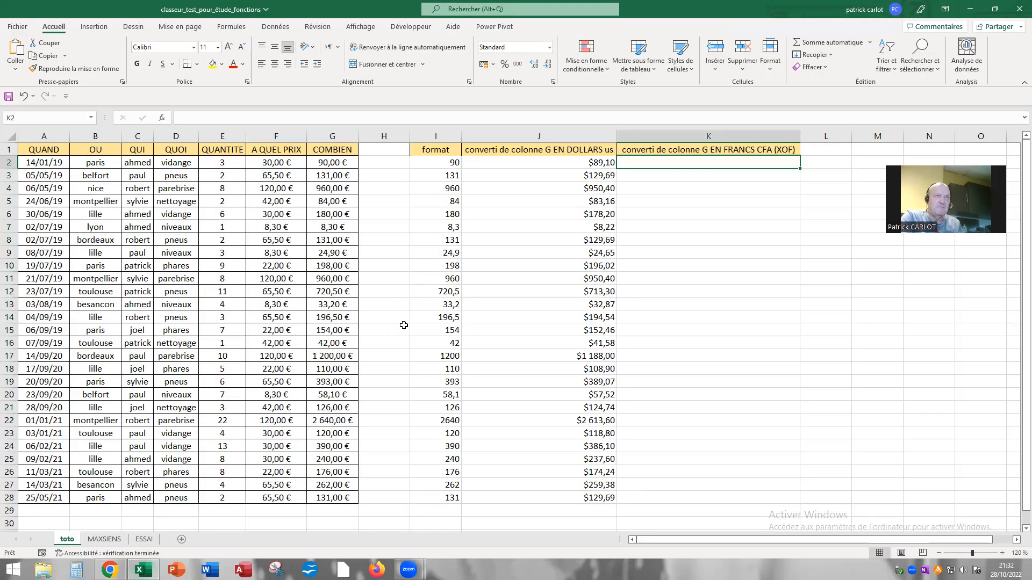
{"action": "left_click", "coordinate": [198, 121]}
{"action": "type", "text": "="}
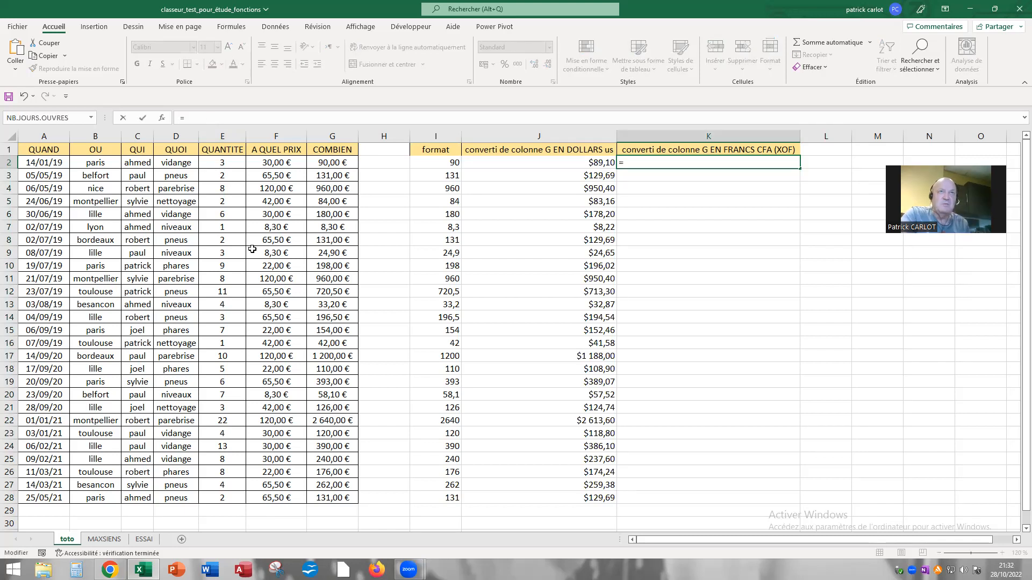
{"action": "left_click", "coordinate": [436, 164]}
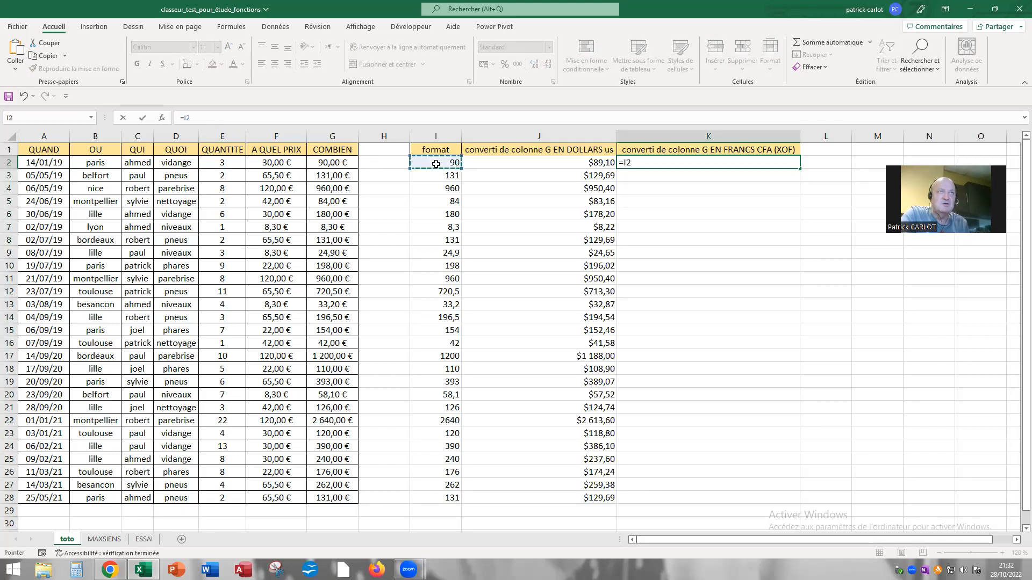
{"action": "type", "text": "*"}
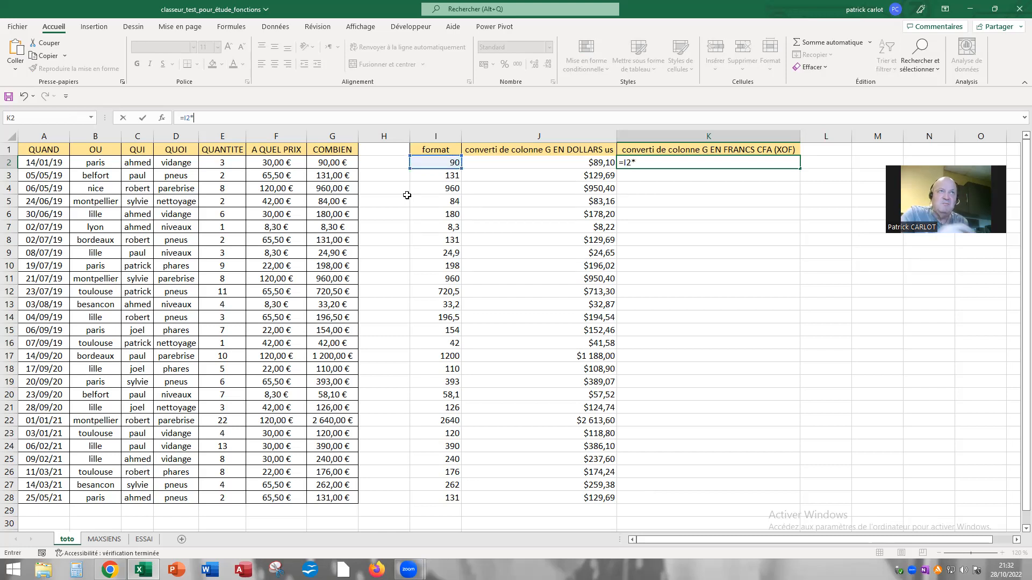
{"action": "type", "text": "648,21"}
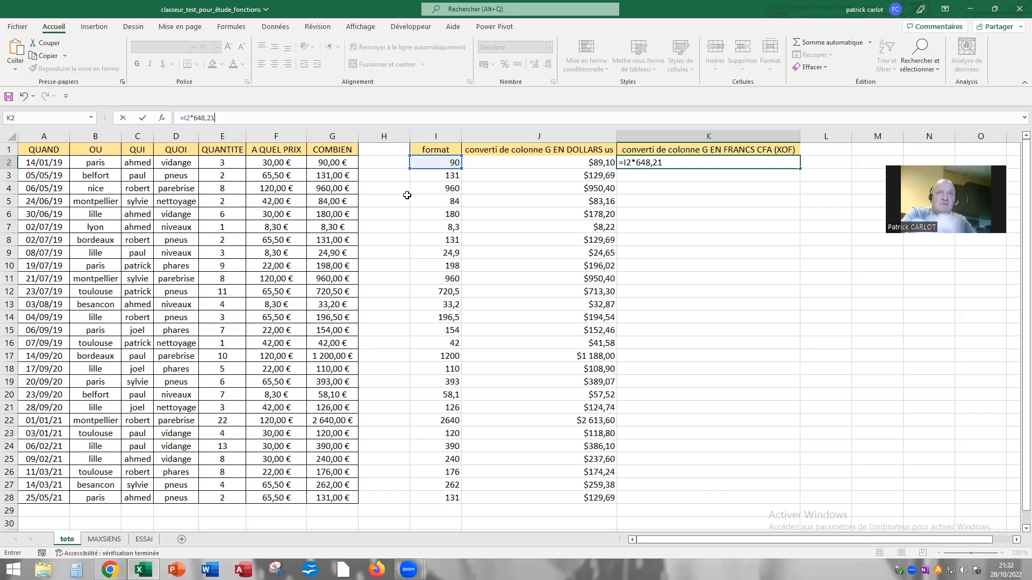
{"action": "key", "text": "Return"}
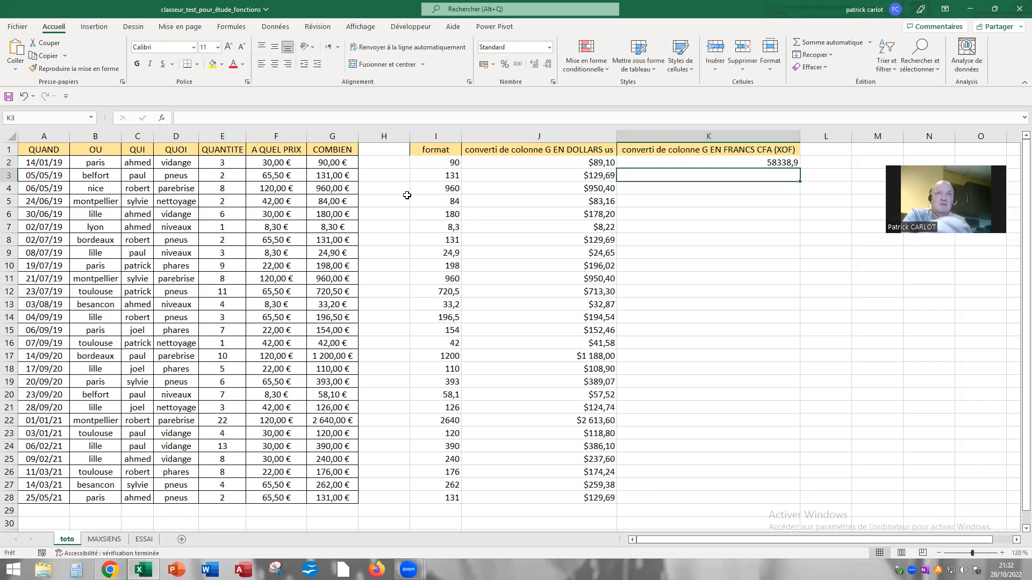
Fill the CFA franc conversion formula in K2 down to cell K28
{"action": "left_click", "coordinate": [726, 165]}
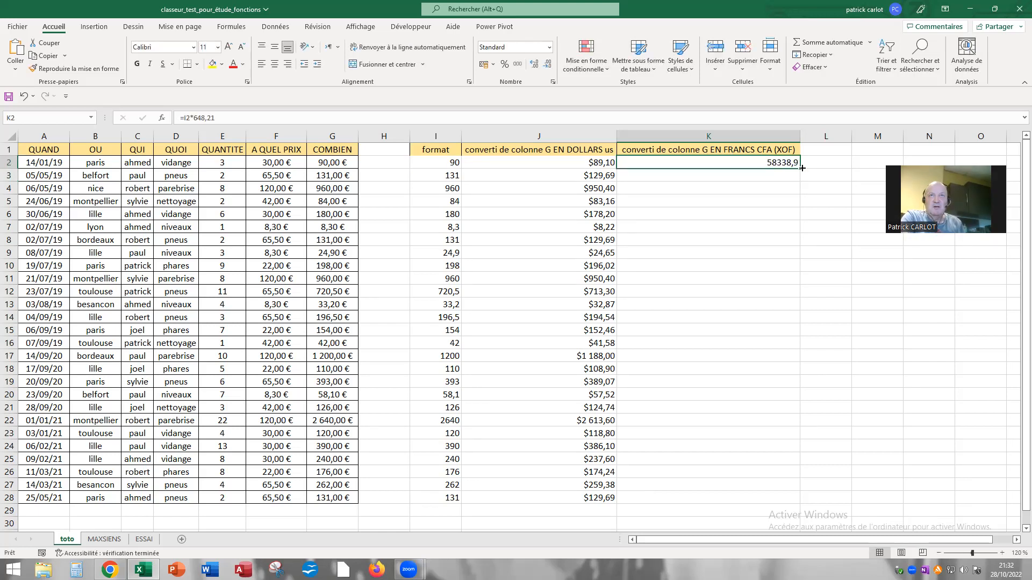
{"action": "left_click_drag", "start_coordinate": [800, 169], "coordinate": [787, 328]}
{"action": "left_click_drag", "start_coordinate": [779, 471], "coordinate": [787, 500]}
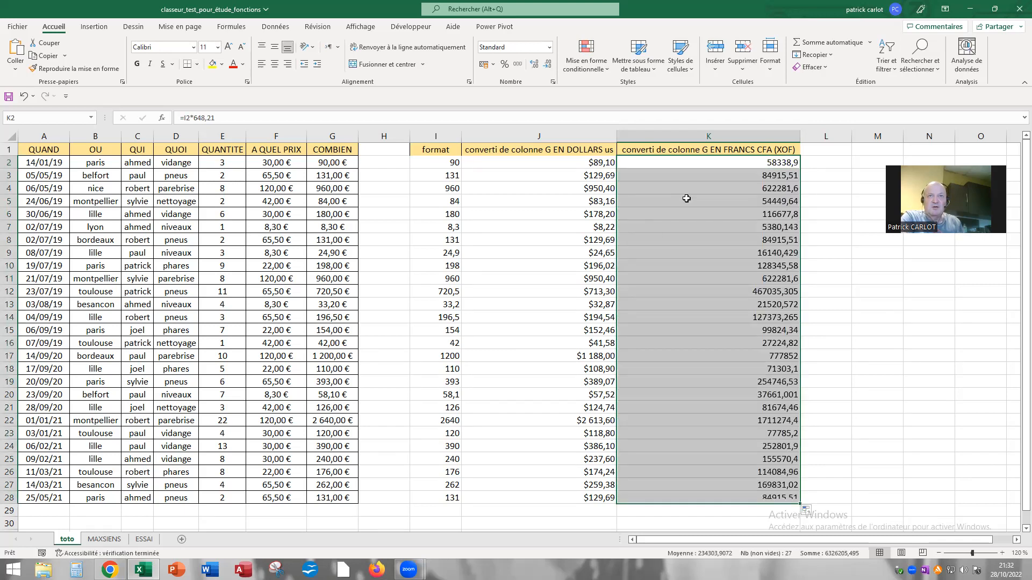
Format the converted amounts in K2:K28 as Monétaire with two decimals and the CFA Français (Sénégal) symbol
{"action": "right_click", "coordinate": [678, 247]}
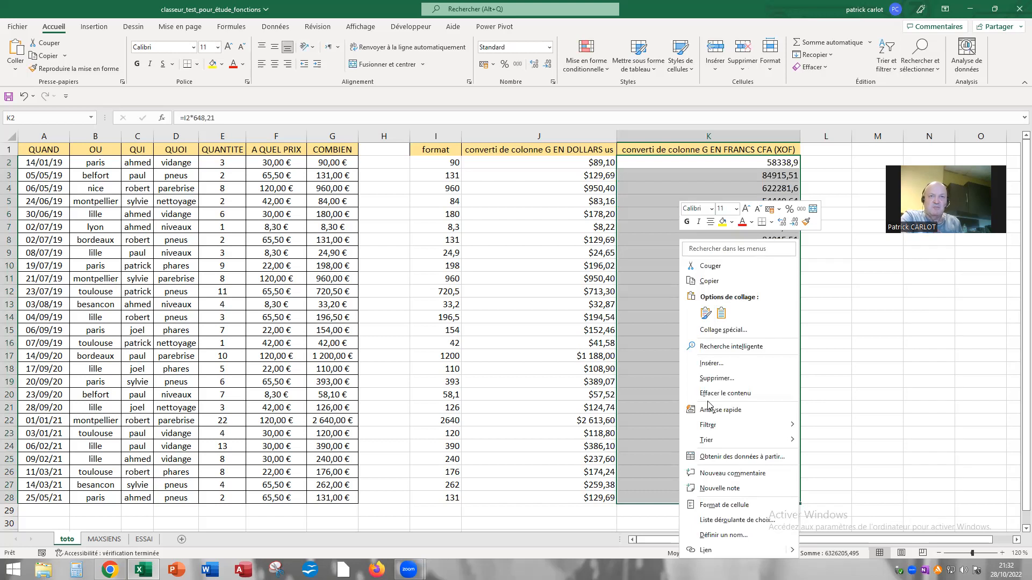
{"action": "left_click", "coordinate": [715, 506]}
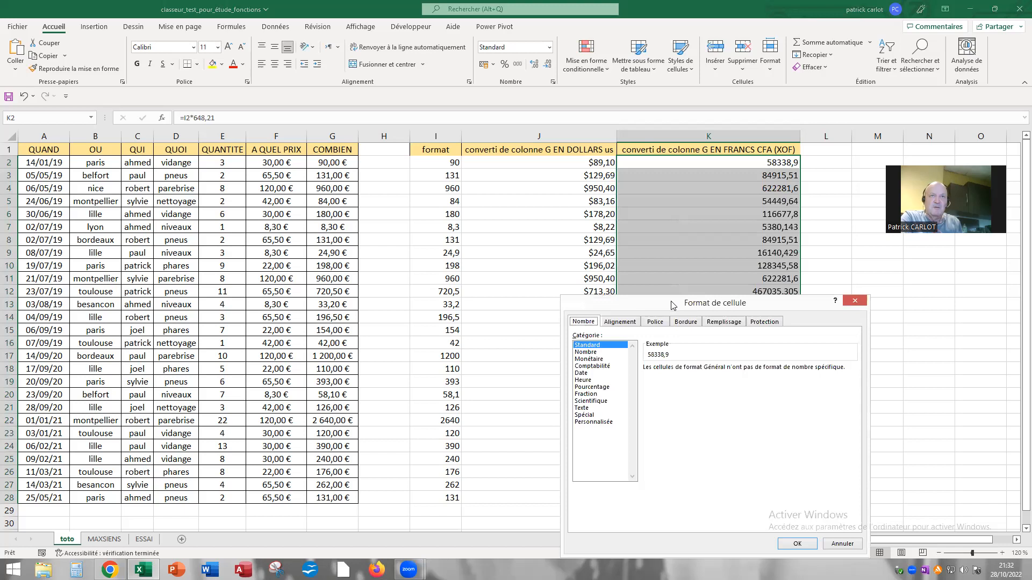
{"action": "left_click_drag", "start_coordinate": [672, 305], "coordinate": [266, 206]}
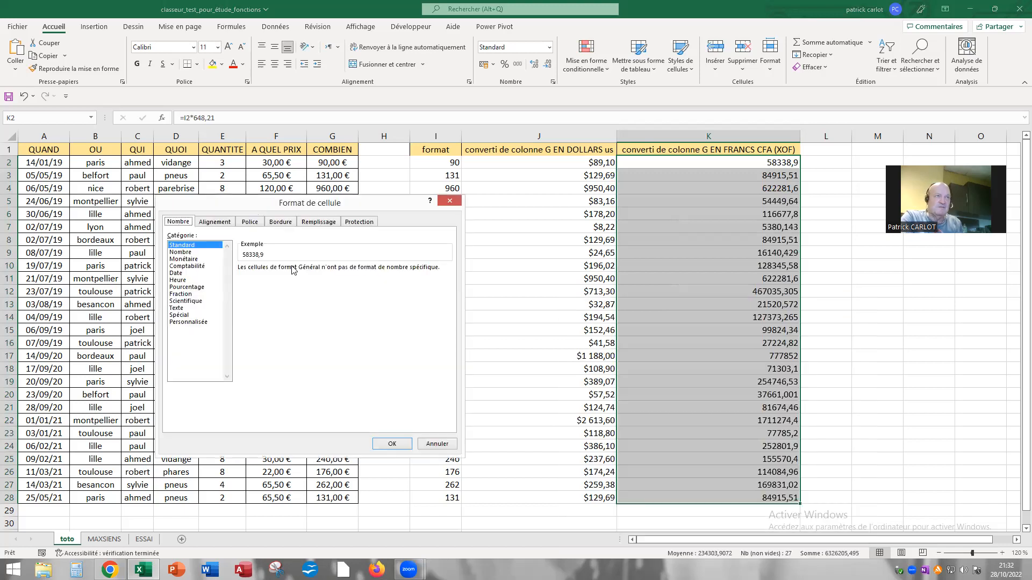
{"action": "left_click", "coordinate": [187, 260]}
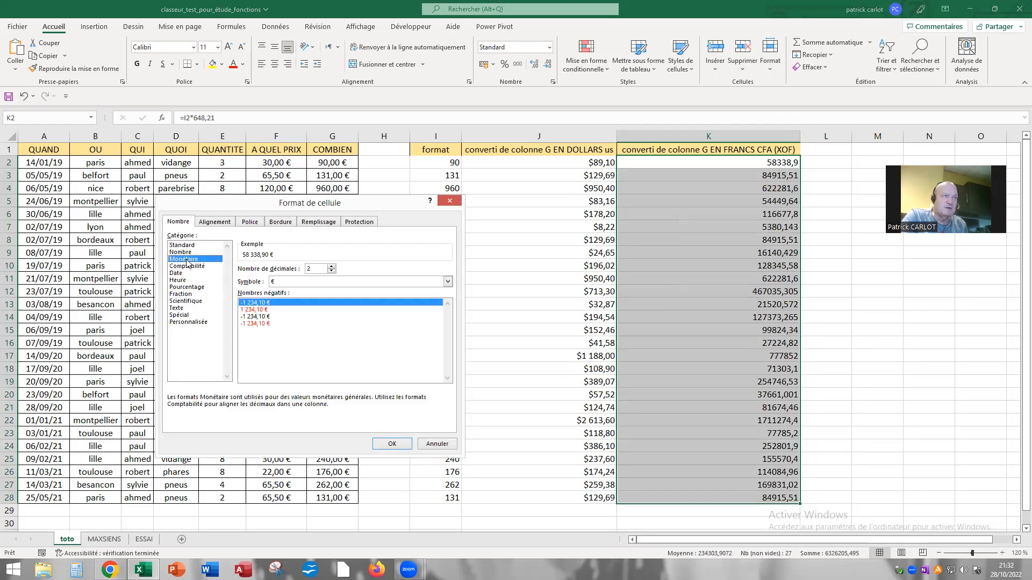
{"action": "left_click", "coordinate": [449, 285]}
{"action": "left_click_drag", "start_coordinate": [447, 302], "coordinate": [445, 334]}
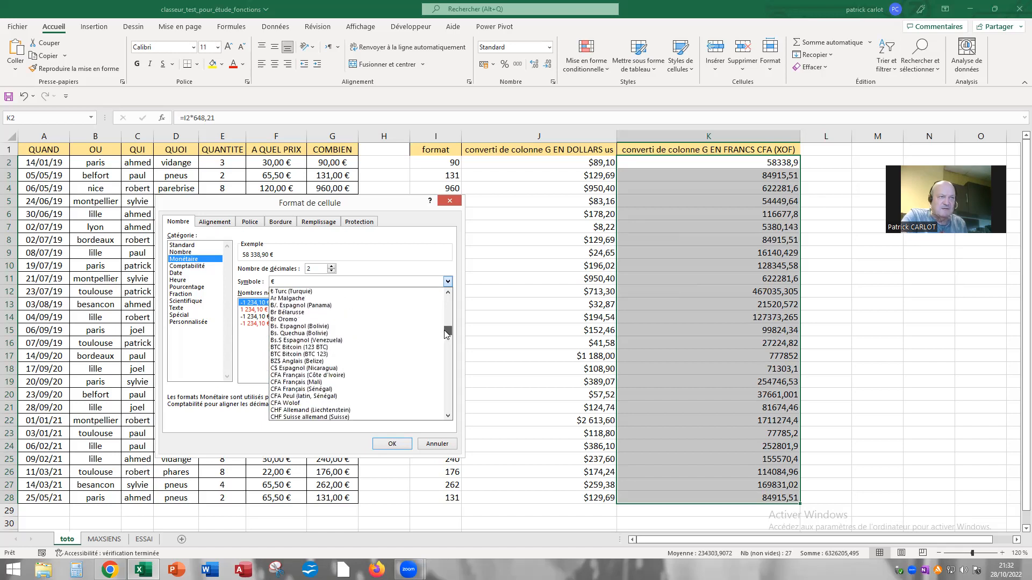
{"action": "left_click", "coordinate": [329, 389]}
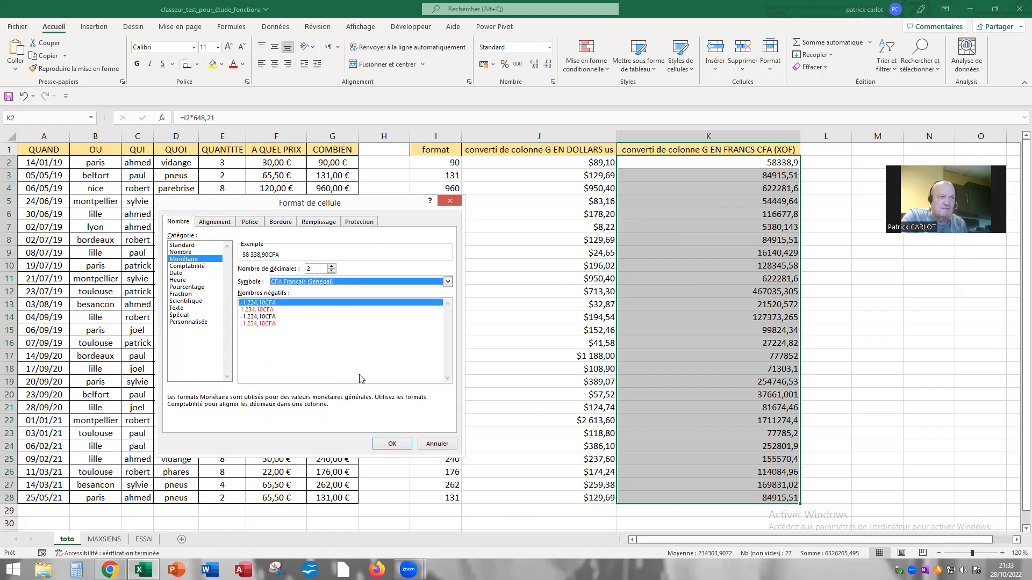
{"action": "left_click", "coordinate": [404, 448]}
{"action": "left_click", "coordinate": [857, 367]}
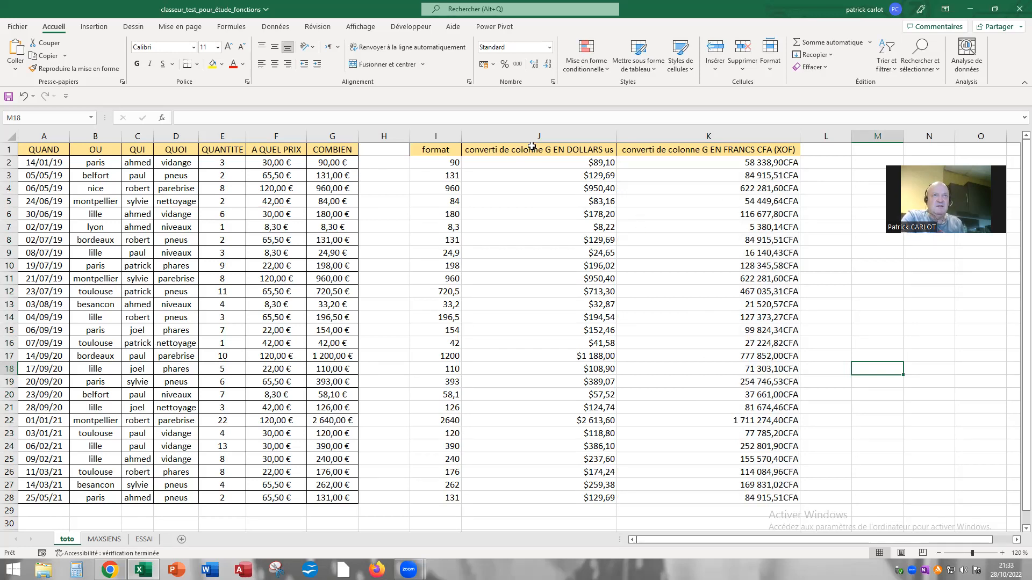
Compare the original COMBIEN amounts in column G with the dollar and CFA franc conversions in columns J and K
{"action": "left_click", "coordinate": [331, 137]}
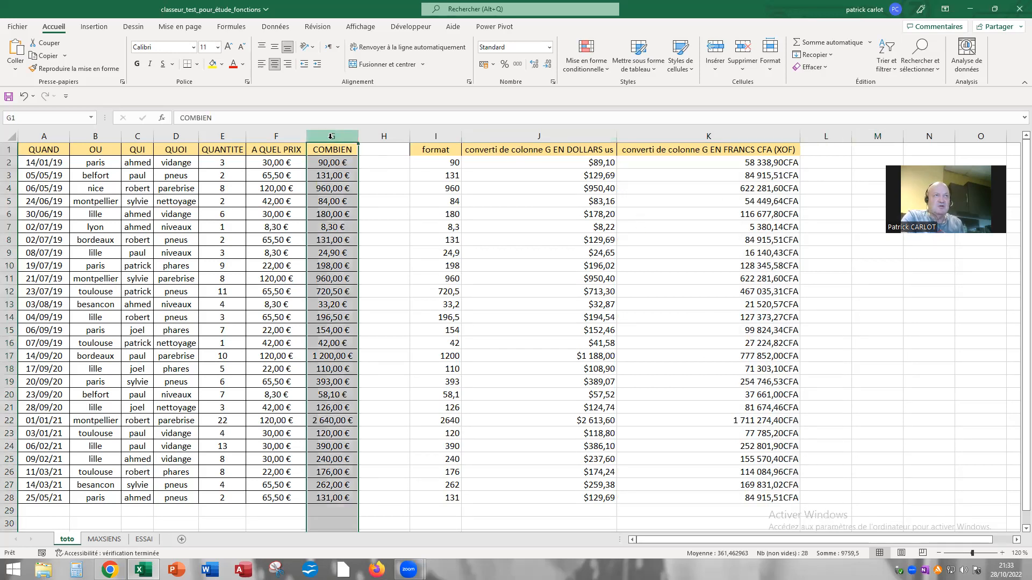
{"action": "left_click", "coordinate": [546, 138]}
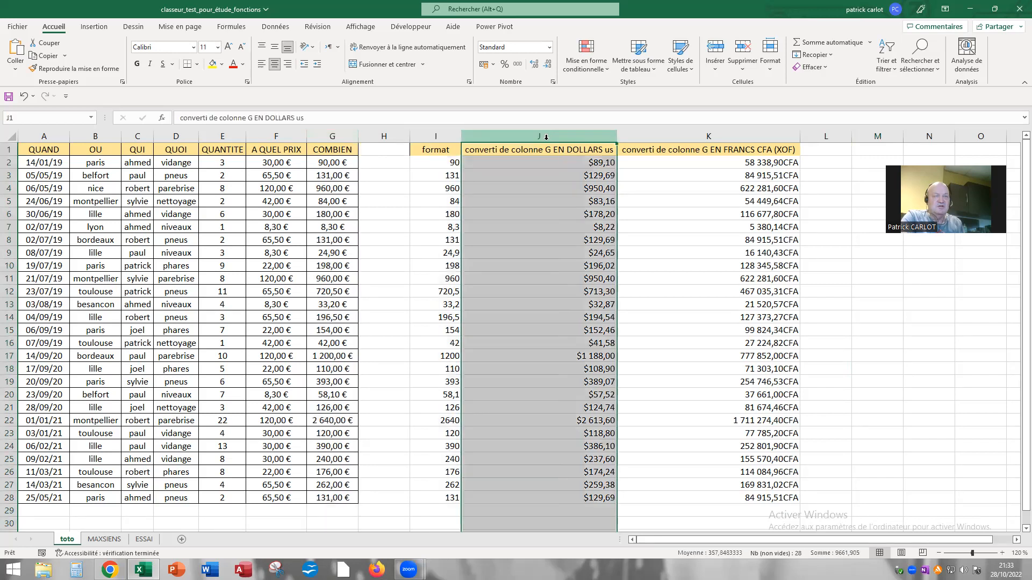
{"action": "left_click", "coordinate": [674, 139]}
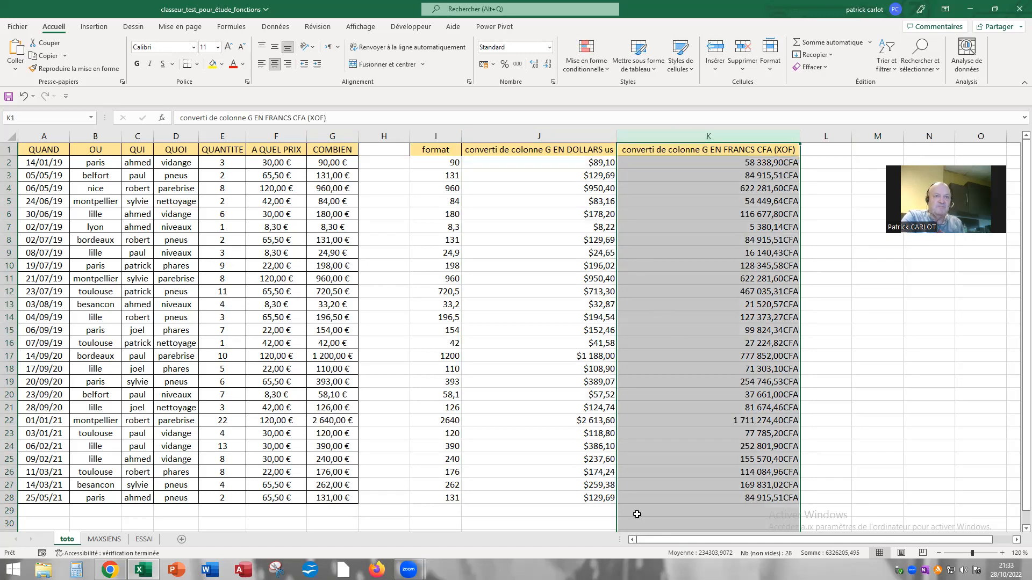